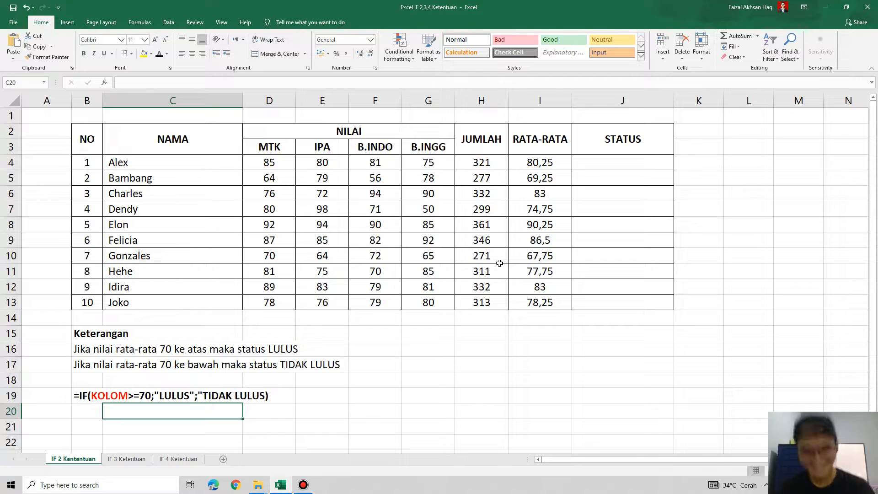
Look through the IF 2 Kententuan, IF 3 Ketentuan and IF 4 Ketentuan sheets, ending on IF 2 Kententuan.
{"action": "left_click", "coordinate": [498, 265]}
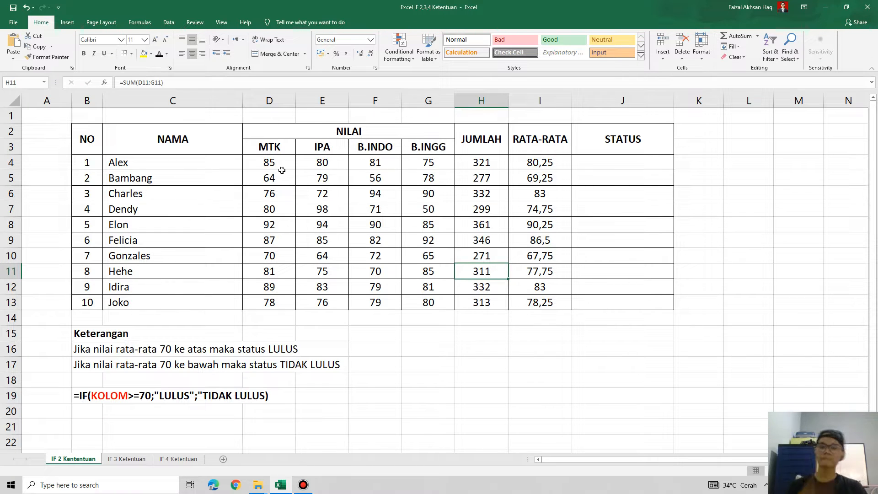
{"action": "left_click", "coordinate": [84, 163]}
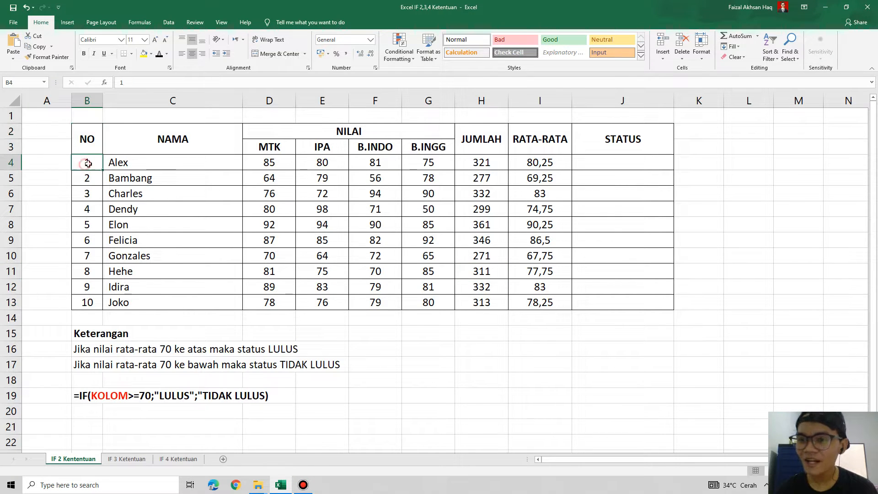
{"action": "left_click", "coordinate": [188, 163]}
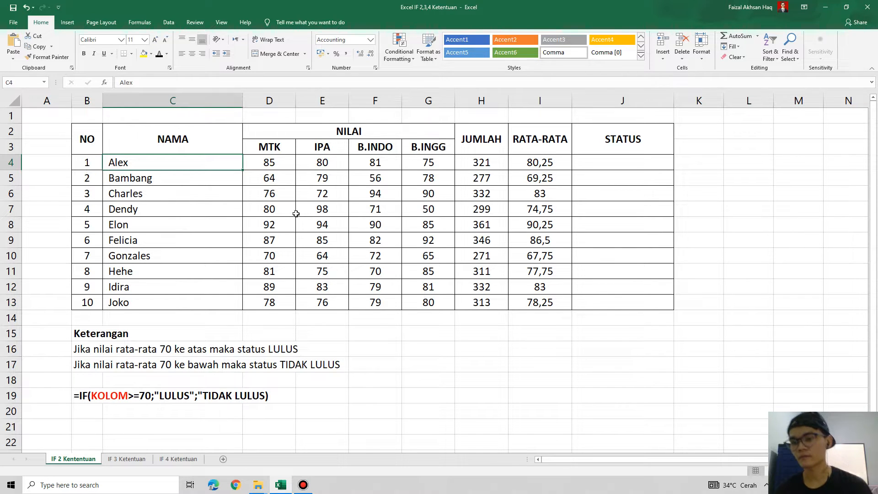
{"action": "left_click", "coordinate": [126, 459]}
{"action": "left_click", "coordinate": [178, 458]}
{"action": "left_click", "coordinate": [127, 459]}
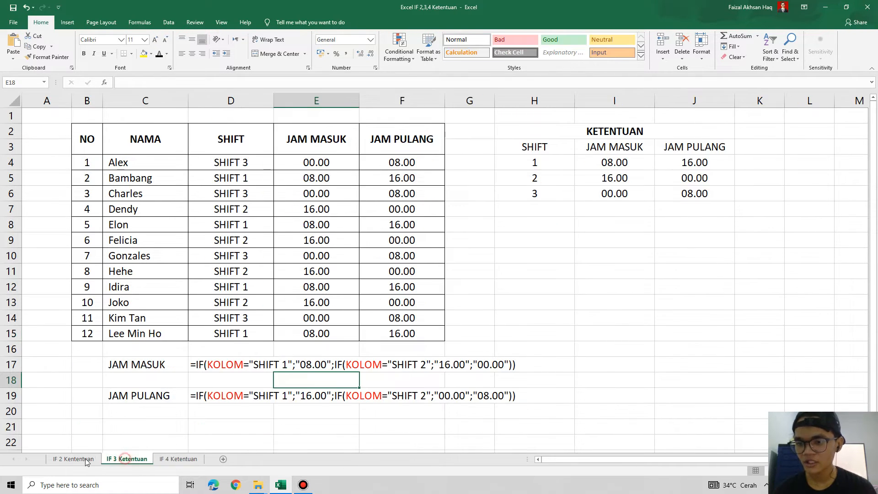
{"action": "left_click", "coordinate": [76, 459]}
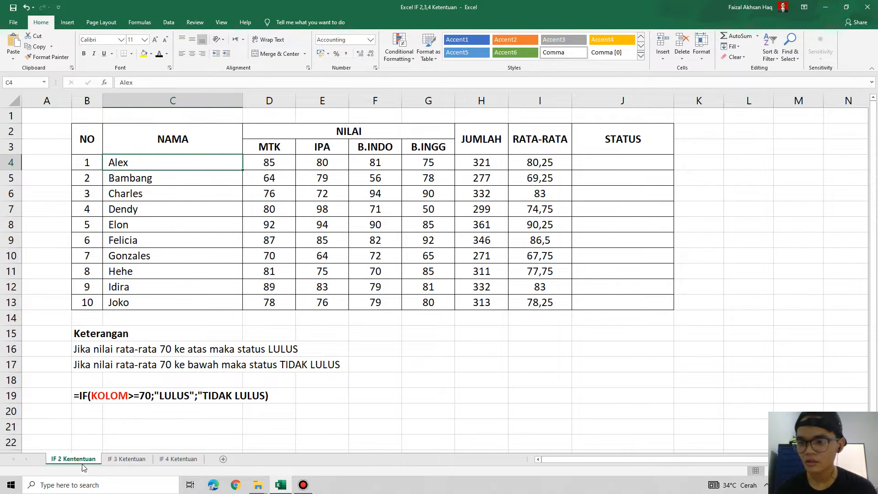
{"action": "left_click", "coordinate": [126, 459]}
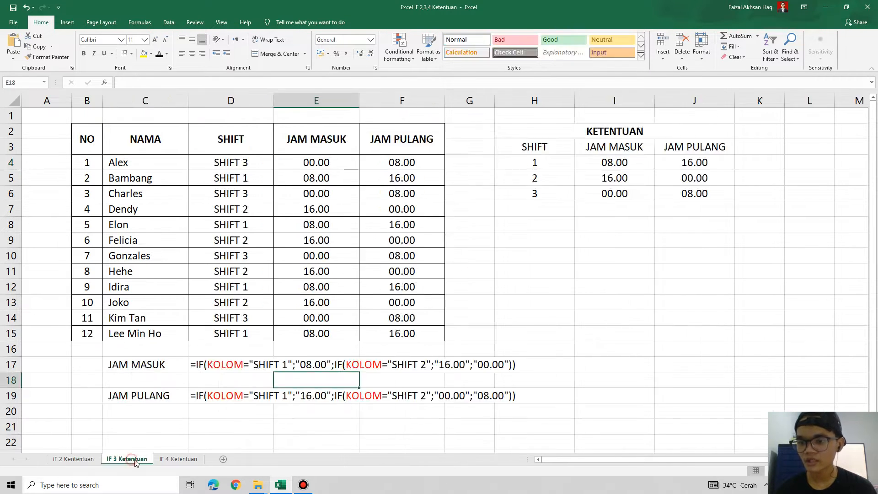
{"action": "left_click", "coordinate": [188, 462]}
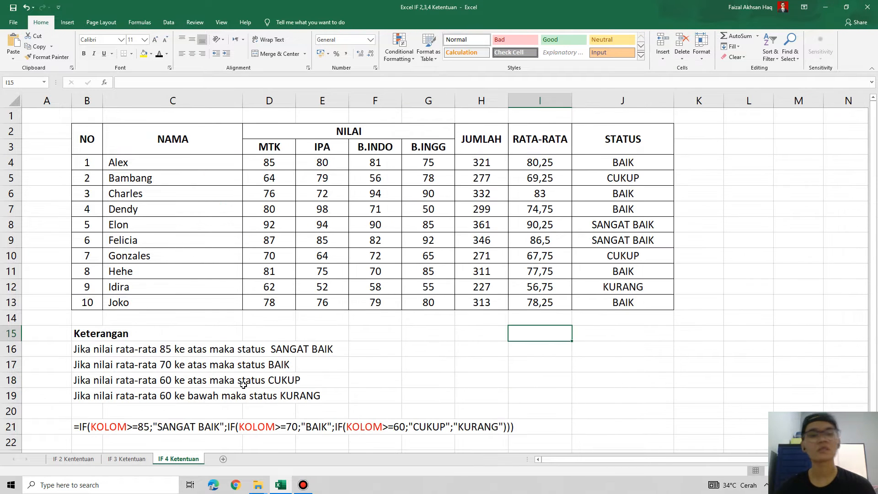
{"action": "left_click", "coordinate": [120, 459]}
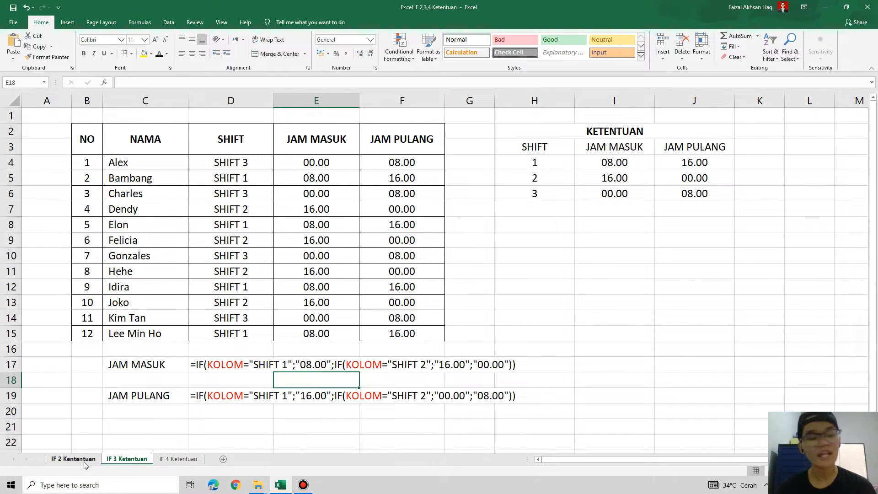
{"action": "left_click", "coordinate": [84, 460]}
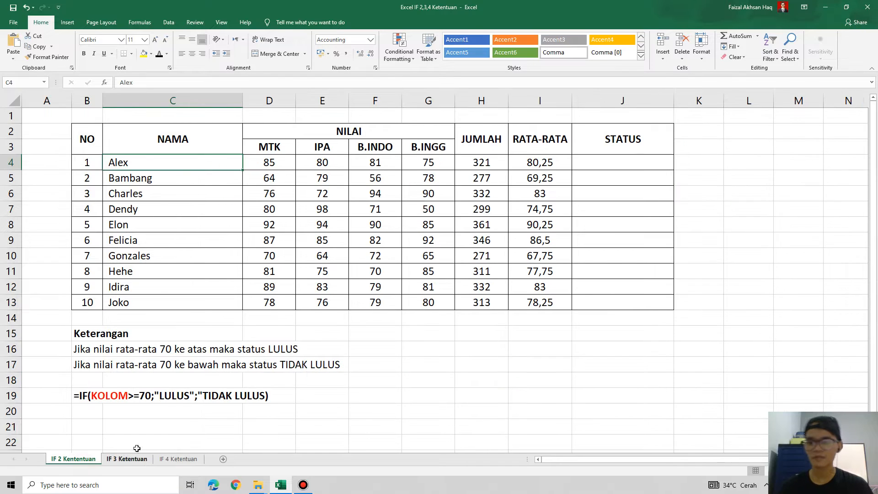
Examine the score table, the empty STATUS column and the LULUS / TIDAK LULUS criteria on the IF 2 Kententuan sheet.
{"action": "left_click", "coordinate": [81, 149]}
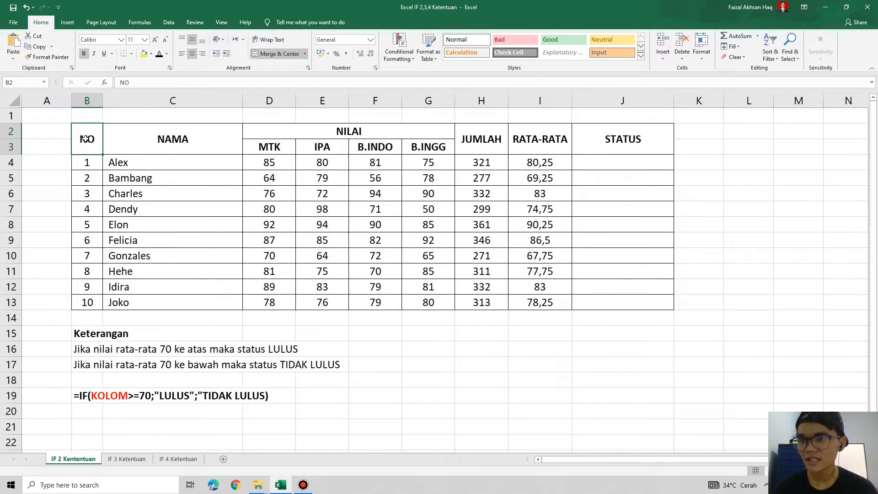
{"action": "left_click_drag", "start_coordinate": [86, 139], "coordinate": [542, 304]}
{"action": "left_click", "coordinate": [542, 303]}
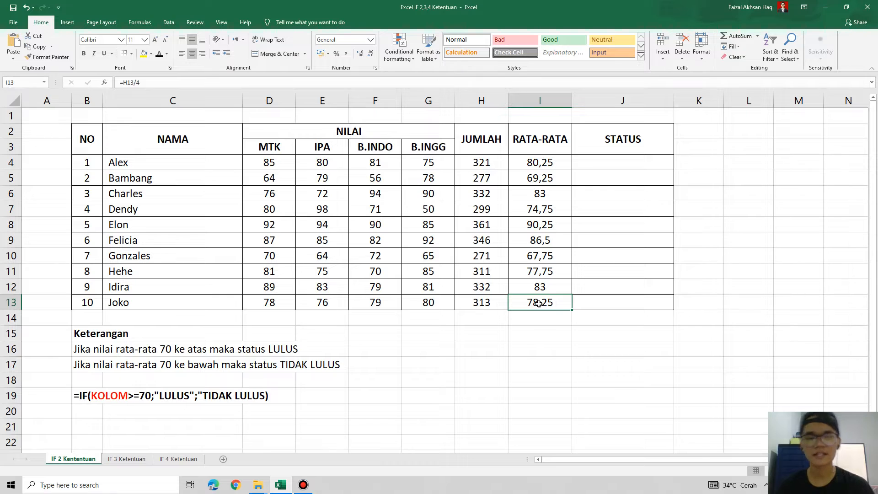
{"action": "left_click_drag", "start_coordinate": [596, 165], "coordinate": [616, 304]}
{"action": "left_click", "coordinate": [181, 159]}
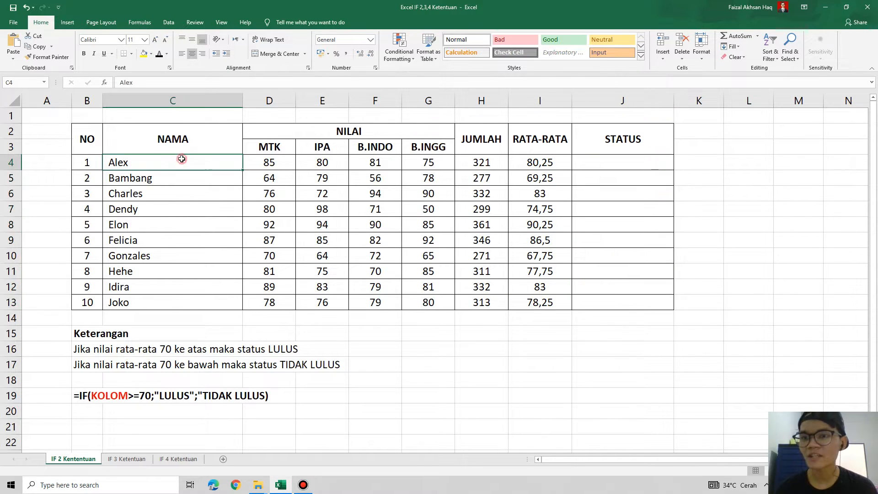
{"action": "left_click_drag", "start_coordinate": [181, 159], "coordinate": [180, 294]}
{"action": "left_click", "coordinate": [603, 163]}
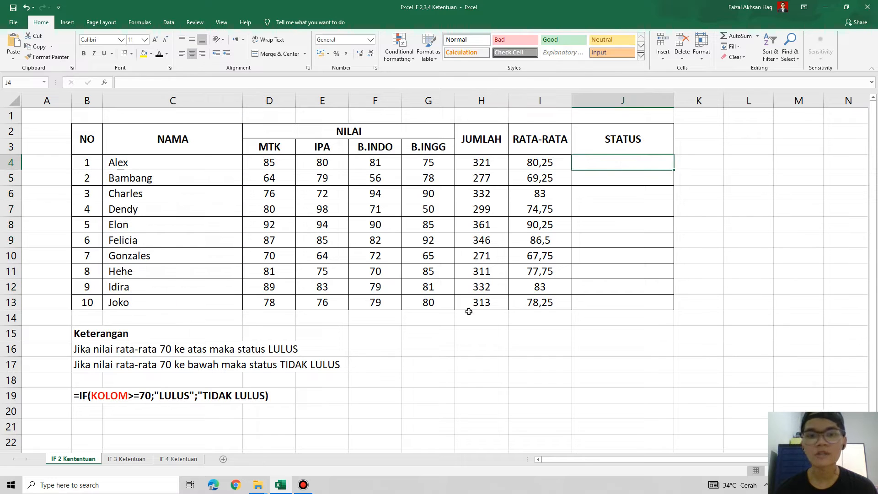
{"action": "left_click", "coordinate": [262, 350]}
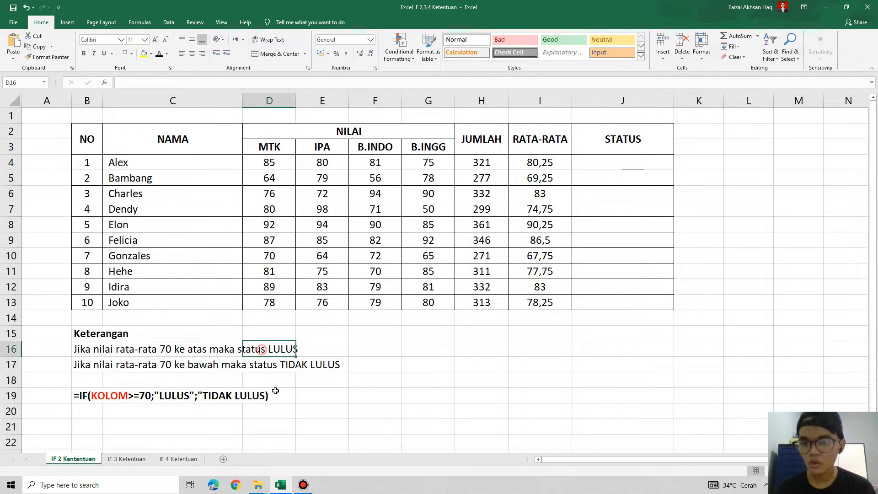
{"action": "left_click", "coordinate": [288, 369]}
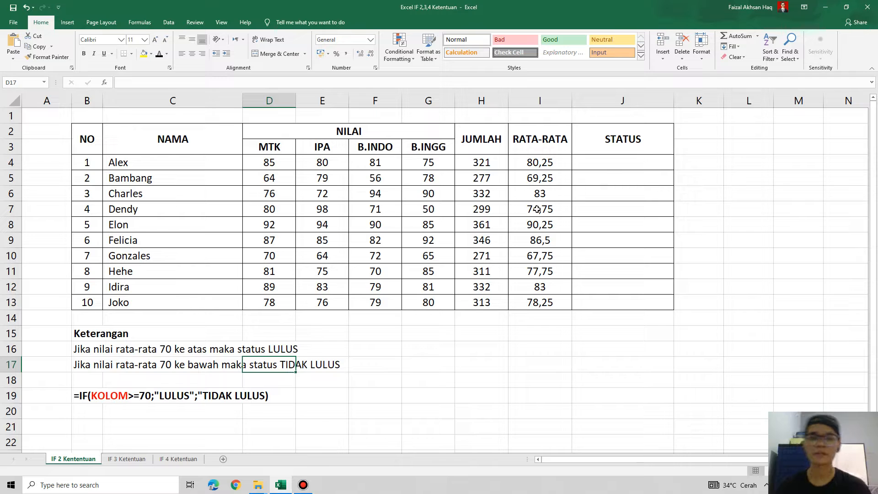
{"action": "left_click_drag", "start_coordinate": [608, 163], "coordinate": [617, 303]}
{"action": "left_click", "coordinate": [98, 165]}
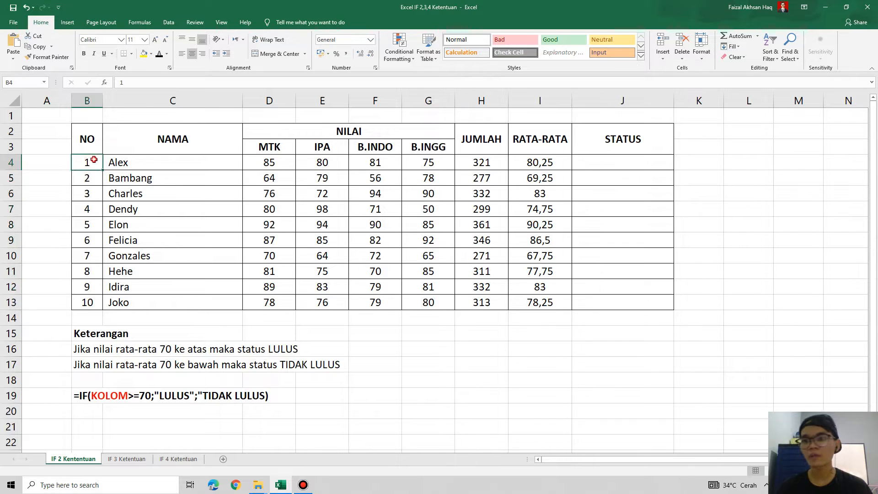
Clear the JAM MASUK and JAM PULANG formulas in E4:F15 on the IF 3 Ketentuan sheet.
{"action": "left_click", "coordinate": [127, 459]}
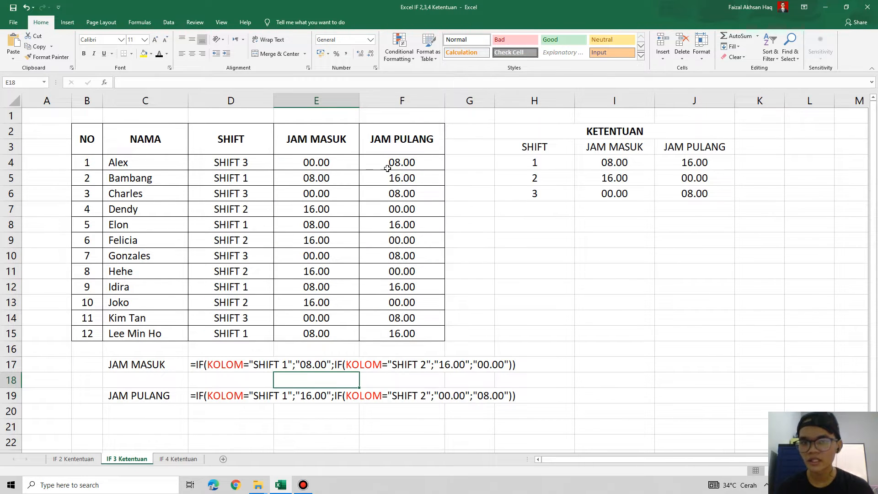
{"action": "left_click_drag", "start_coordinate": [306, 161], "coordinate": [397, 336]}
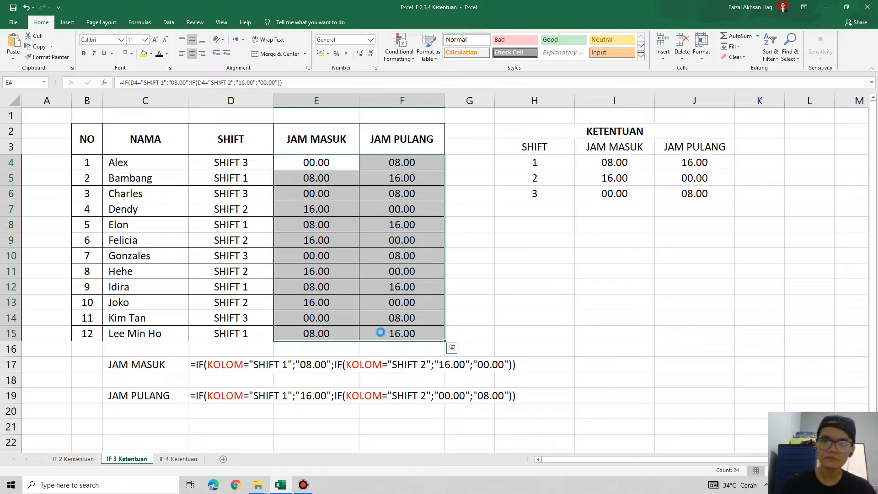
{"action": "key", "text": "Delete"}
{"action": "left_click", "coordinate": [309, 161]}
{"action": "left_click", "coordinate": [410, 166]}
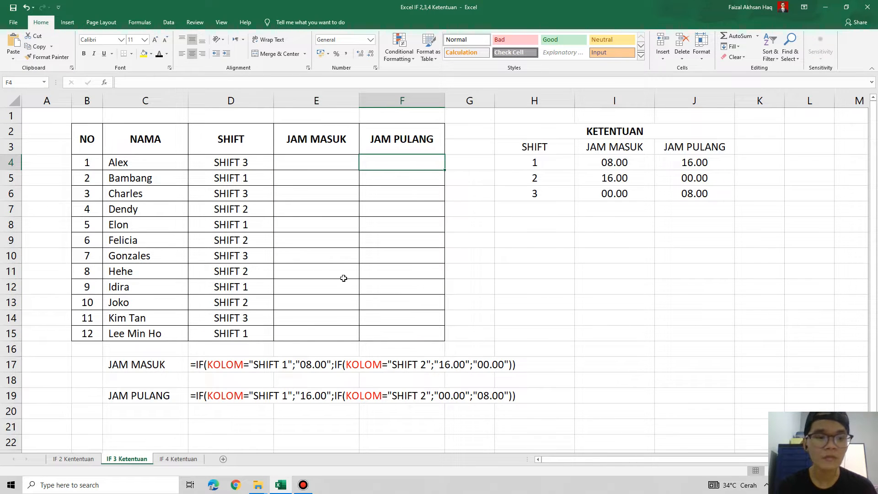
Review the employee names and their shifts, and compare them with shifts 1, 2 and 3 in the KETENTUAN table.
{"action": "left_click", "coordinate": [134, 165]}
{"action": "left_click_drag", "start_coordinate": [134, 166], "coordinate": [142, 327]}
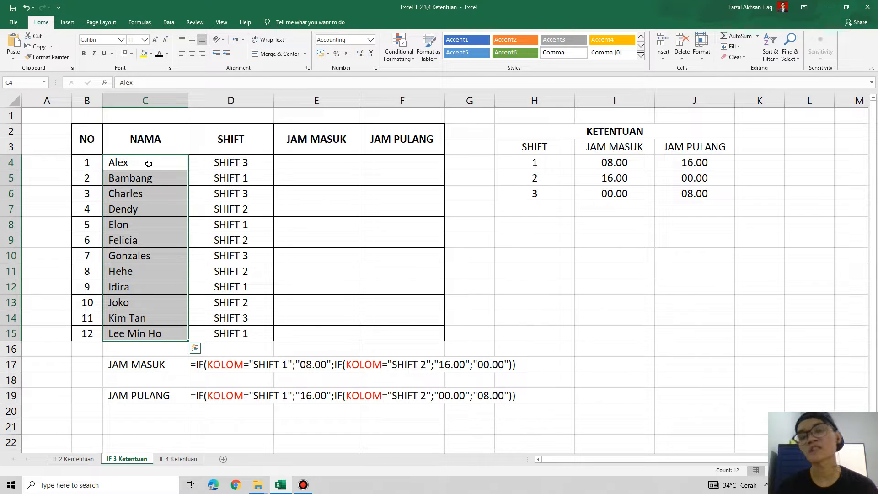
{"action": "left_click_drag", "start_coordinate": [87, 138], "coordinate": [384, 331]}
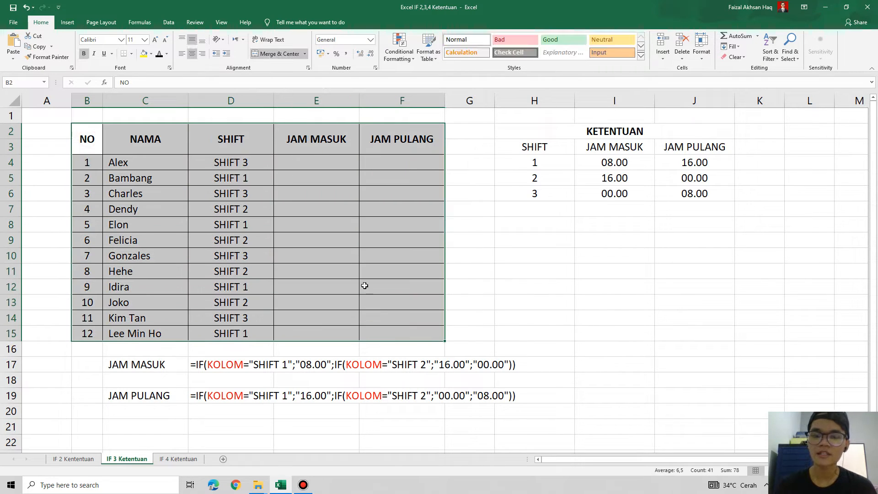
{"action": "left_click", "coordinate": [363, 158]}
{"action": "left_click_drag", "start_coordinate": [152, 163], "coordinate": [172, 333]}
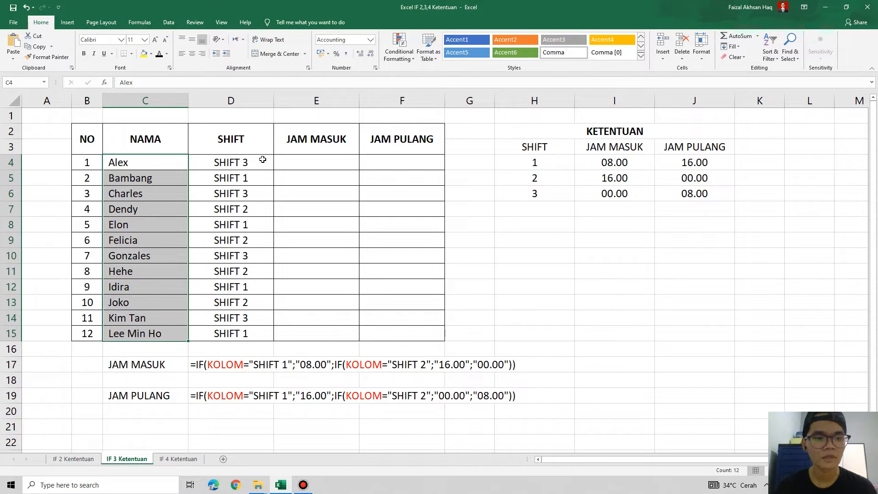
{"action": "left_click", "coordinate": [263, 159]}
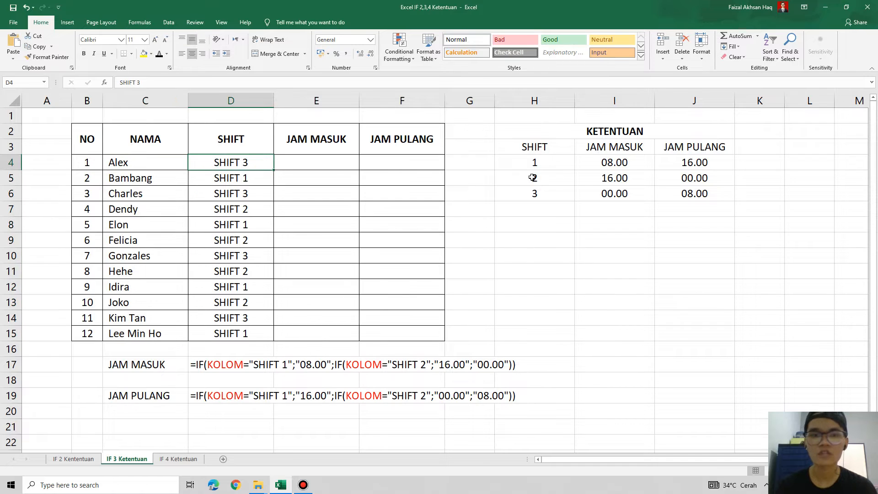
{"action": "left_click", "coordinate": [549, 165]}
{"action": "left_click", "coordinate": [540, 197]}
{"action": "left_click", "coordinate": [537, 163]}
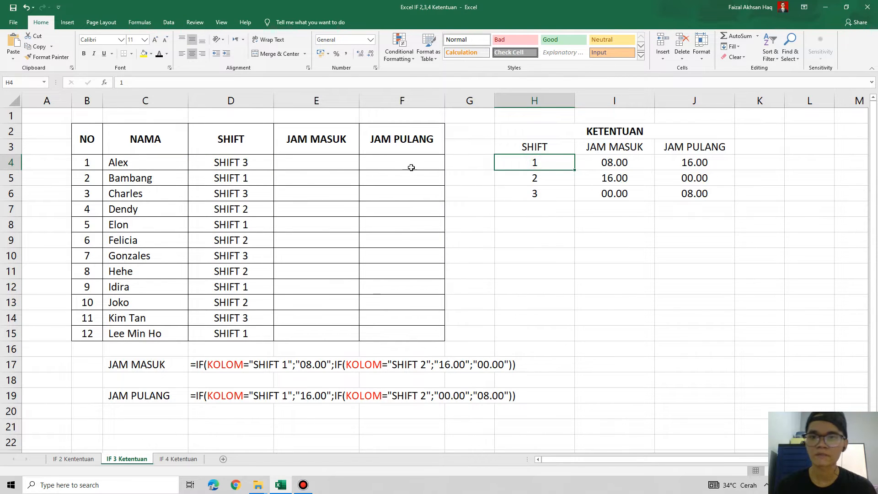
{"action": "left_click", "coordinate": [539, 178]}
{"action": "left_click", "coordinate": [536, 193]}
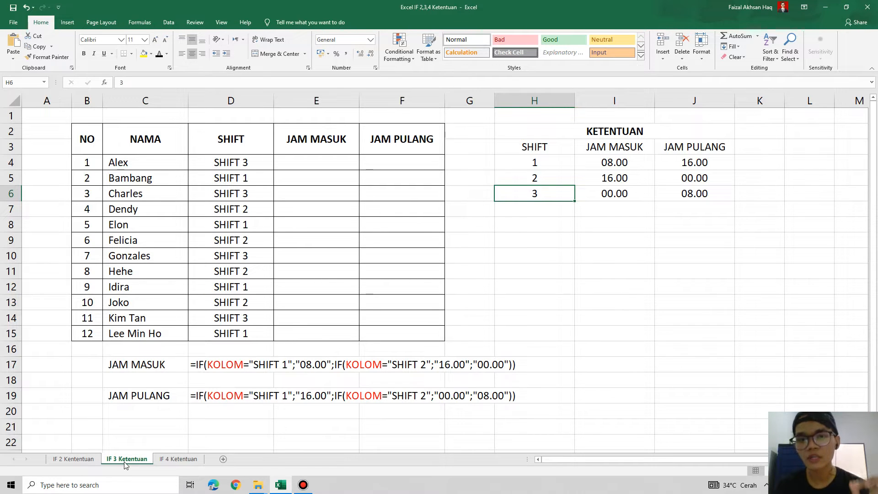
{"action": "left_click", "coordinate": [579, 160]}
{"action": "left_click", "coordinate": [526, 178]}
{"action": "left_click", "coordinate": [542, 195]}
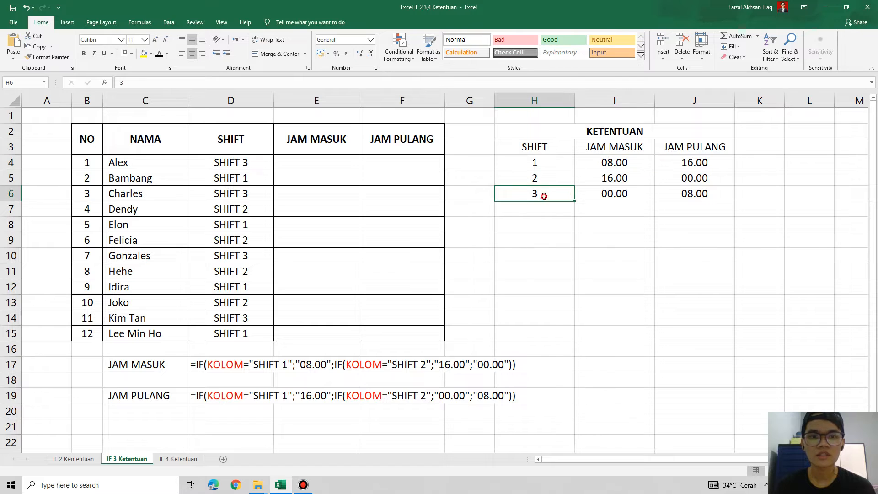
Examine how each employee's shift relates to the JAM MASUK and JAM PULANG columns and the hours in the KETENTUAN table.
{"action": "left_click_drag", "start_coordinate": [96, 150], "coordinate": [388, 333]}
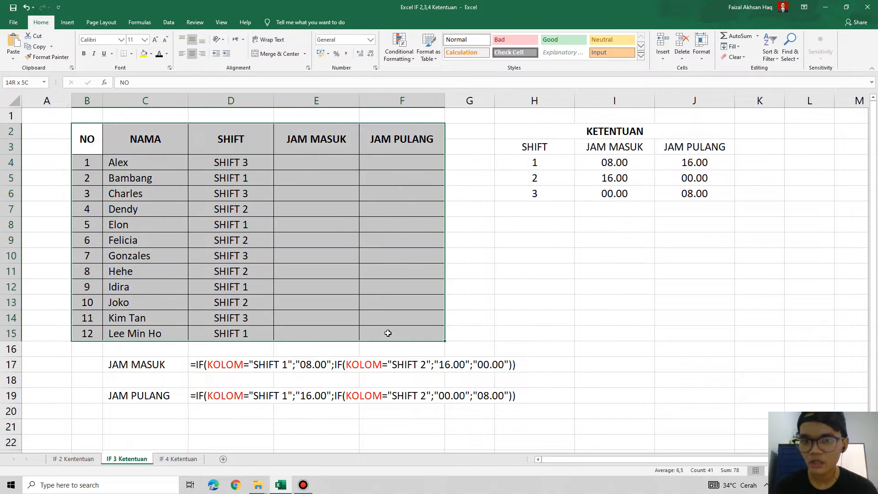
{"action": "left_click", "coordinate": [392, 334]}
{"action": "left_click", "coordinate": [302, 159]}
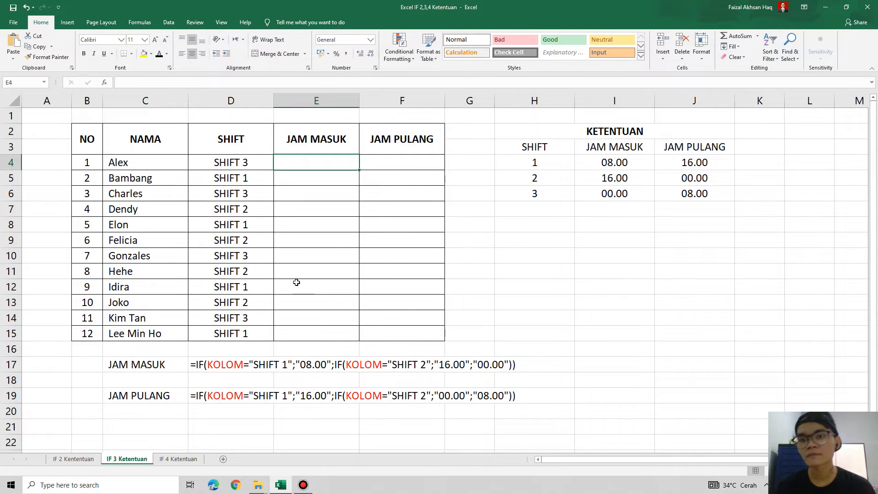
{"action": "left_click", "coordinate": [235, 164]}
{"action": "left_click", "coordinate": [166, 165]}
{"action": "left_click", "coordinate": [294, 167]}
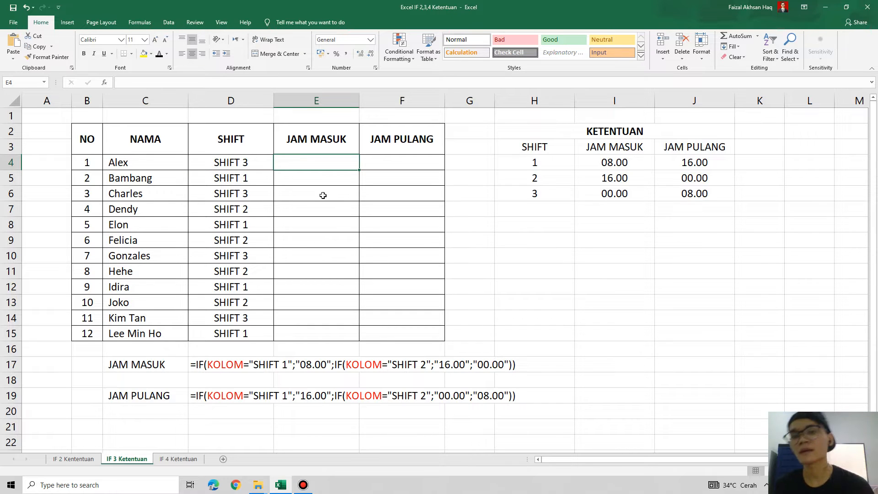
{"action": "left_click", "coordinate": [390, 163]}
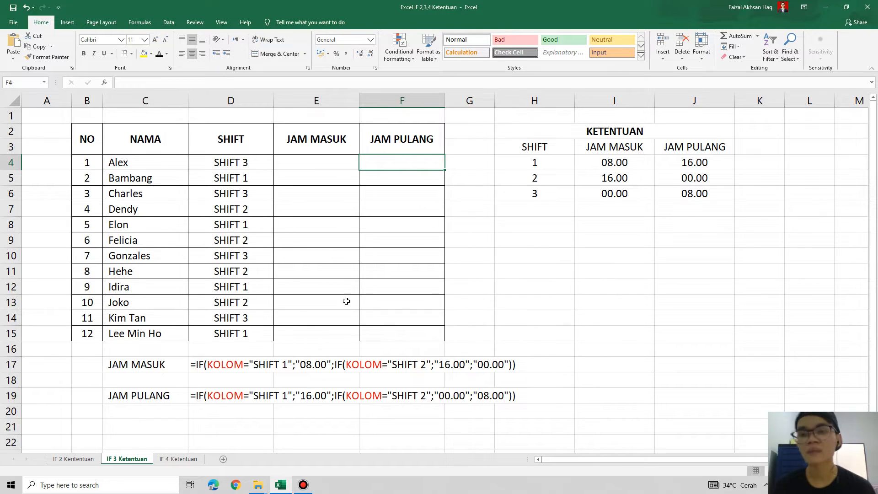
{"action": "left_click", "coordinate": [226, 165]}
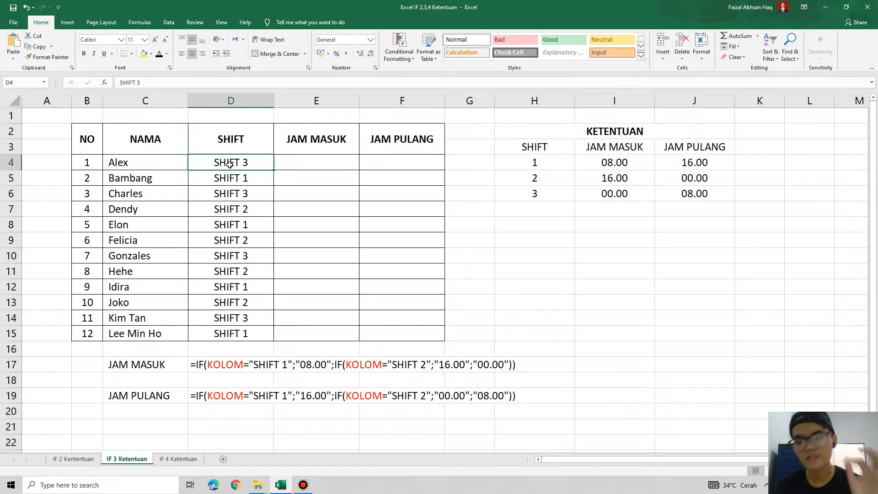
{"action": "left_click", "coordinate": [117, 163]}
{"action": "left_click", "coordinate": [232, 164]}
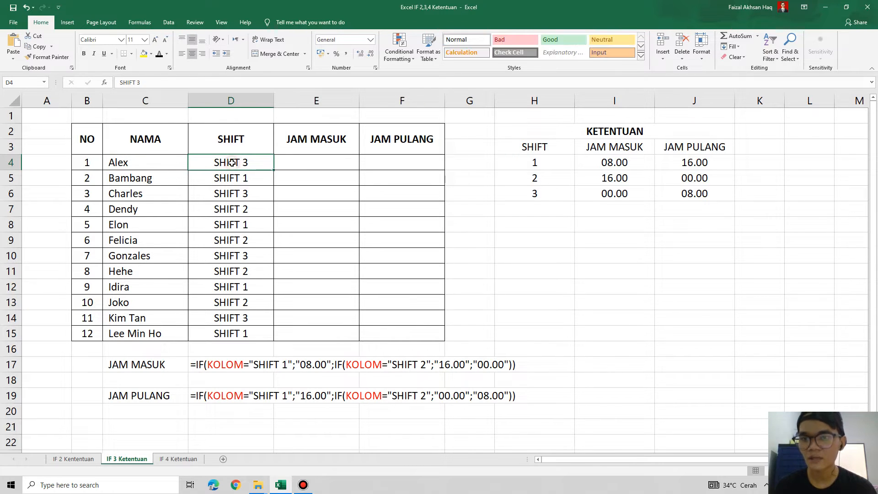
{"action": "left_click", "coordinate": [291, 163]}
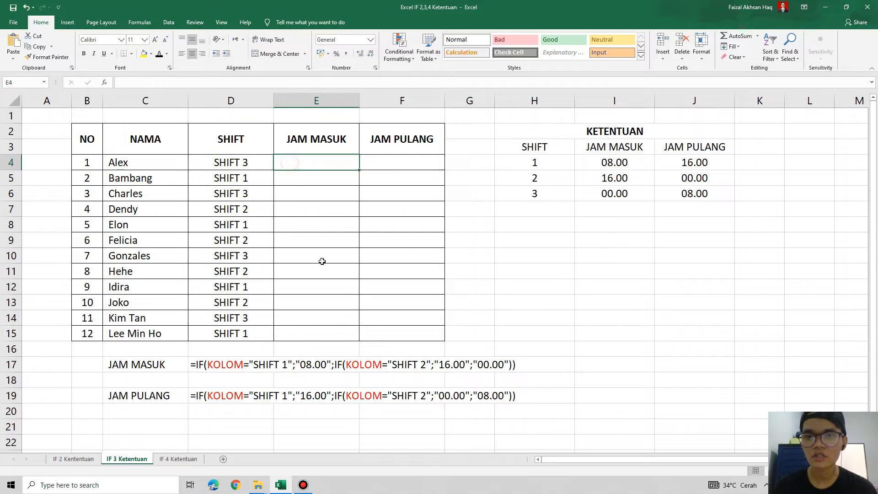
{"action": "left_click", "coordinate": [394, 165]}
{"action": "left_click_drag", "start_coordinate": [559, 143], "coordinate": [682, 192]}
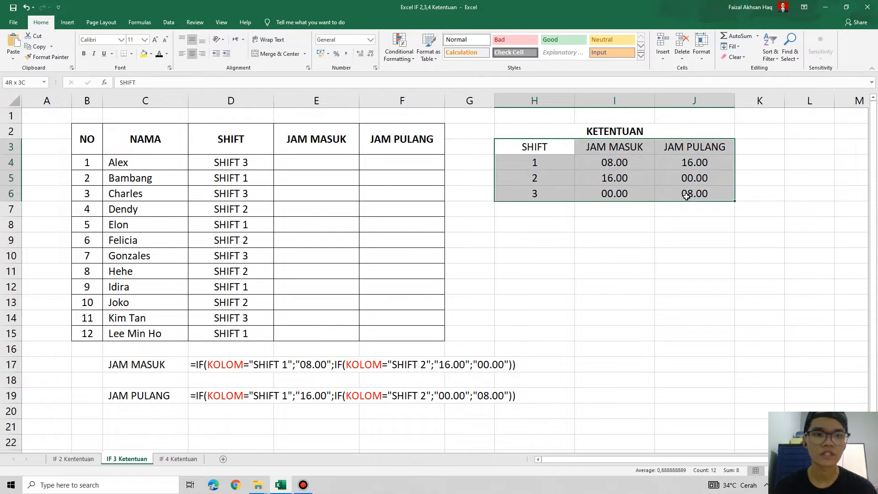
{"action": "left_click", "coordinate": [686, 272]}
Examine the score table from NO to RATA-RATA on the IF 4 Ketentuan sheet and compare it with the IF 2 Kententuan sheet.
{"action": "left_click", "coordinate": [177, 459]}
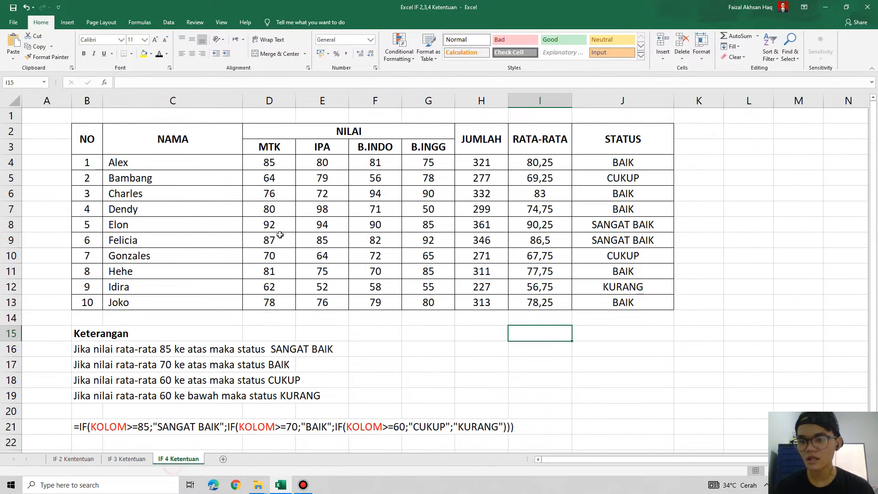
{"action": "left_click", "coordinate": [227, 163]}
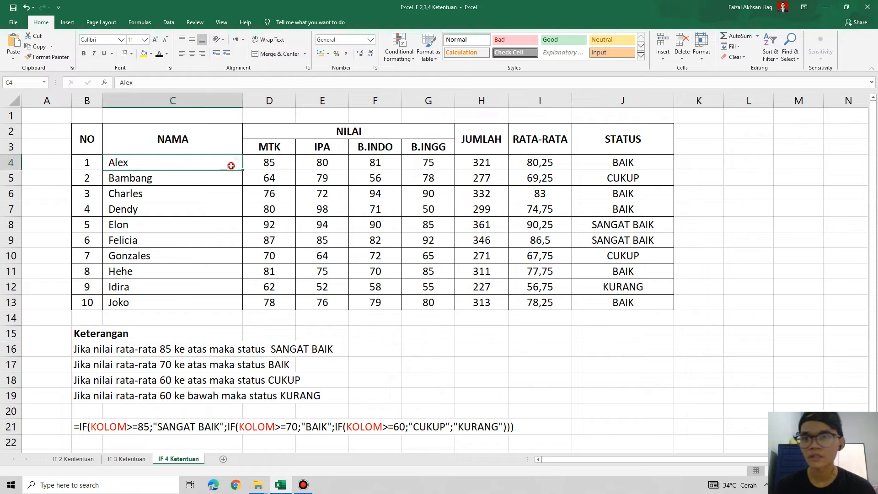
{"action": "left_click_drag", "start_coordinate": [83, 137], "coordinate": [523, 303]}
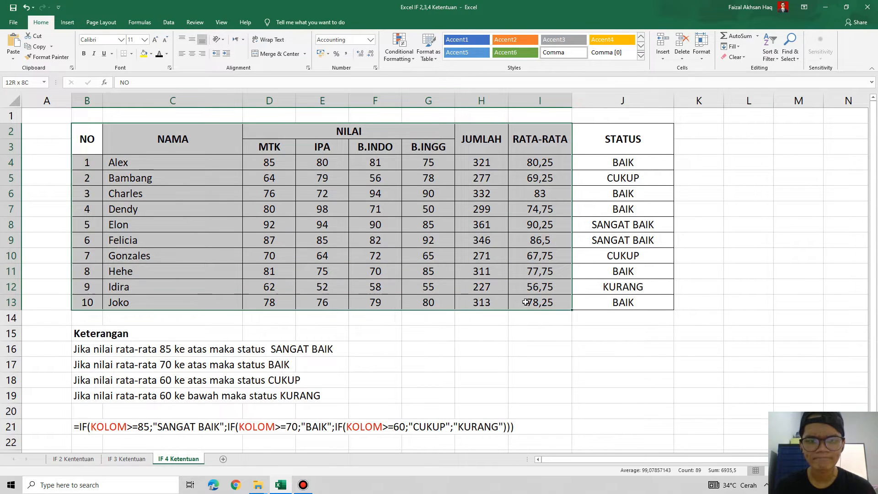
{"action": "left_click", "coordinate": [90, 138]}
{"action": "left_click_drag", "start_coordinate": [90, 138], "coordinate": [514, 305]}
{"action": "left_click", "coordinate": [74, 458]}
{"action": "left_click", "coordinate": [184, 460]}
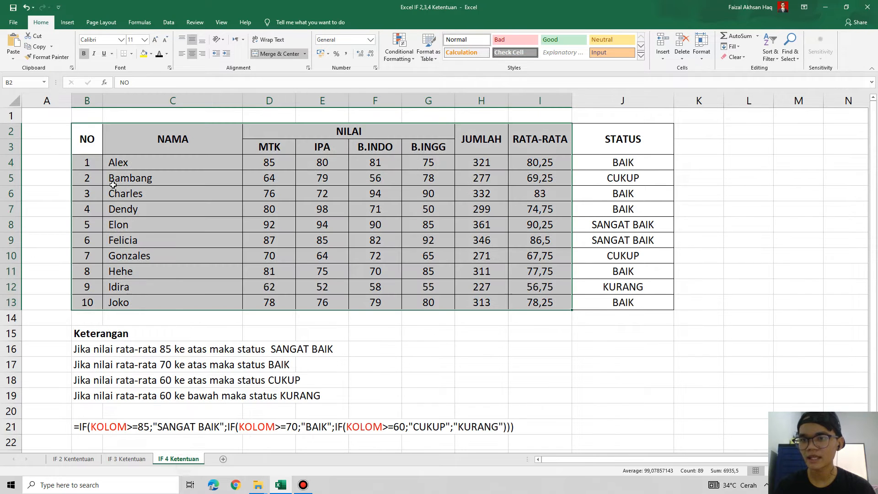
{"action": "left_click", "coordinate": [89, 146]}
{"action": "left_click_drag", "start_coordinate": [89, 147], "coordinate": [513, 303]}
{"action": "left_click", "coordinate": [526, 303]}
Clear the STATUS formulas in J4:J13 on the IF 4 Ketentuan sheet.
{"action": "left_click_drag", "start_coordinate": [640, 161], "coordinate": [640, 302]}
{"action": "key", "text": "Delete"}
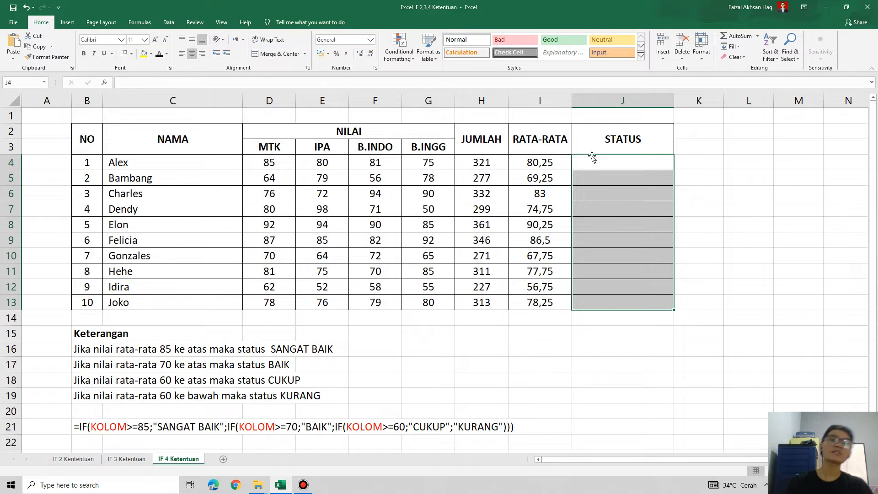
{"action": "left_click", "coordinate": [596, 159]}
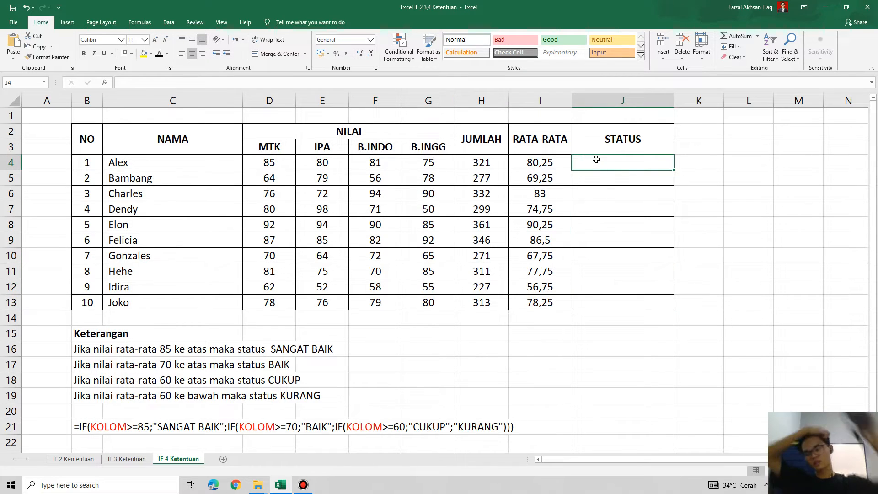
Review the four average-score criteria for SANGAT BAIK, BAIK, CUKUP and KURANG under Keterangan.
{"action": "left_click", "coordinate": [278, 360]}
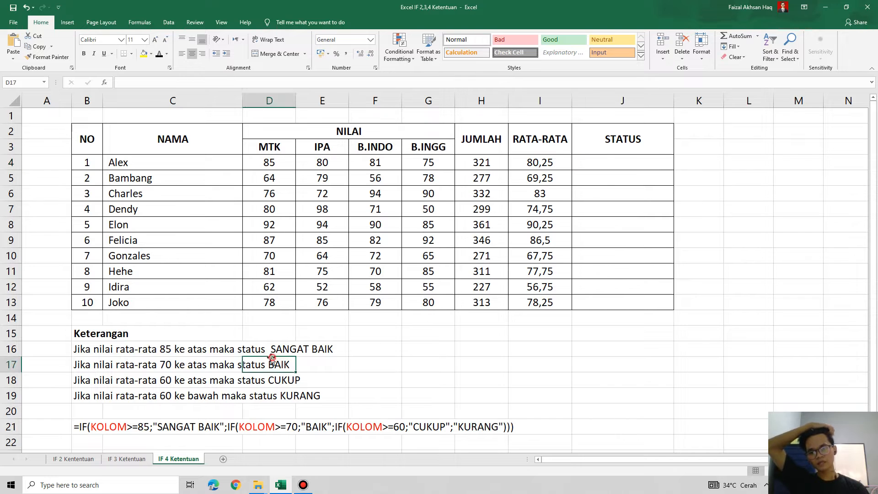
{"action": "left_click", "coordinate": [274, 349]}
{"action": "left_click", "coordinate": [273, 385]}
{"action": "left_click", "coordinate": [281, 397]}
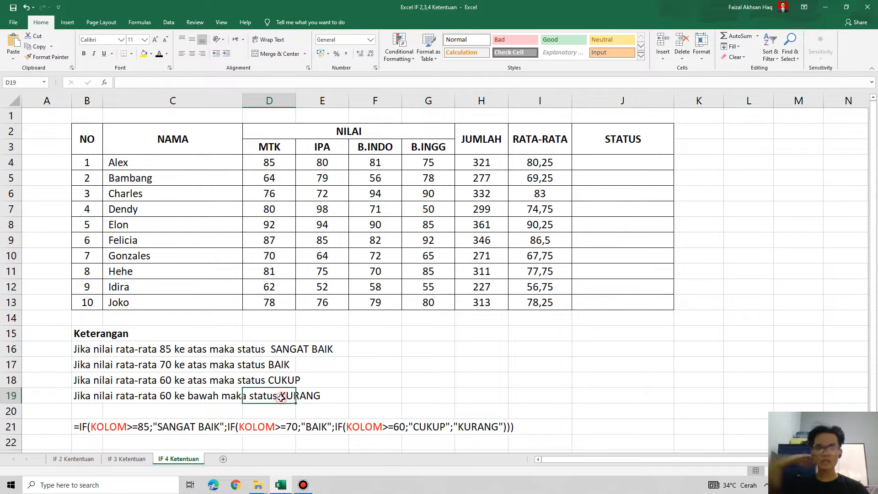
{"action": "left_click", "coordinate": [291, 342]}
{"action": "left_click", "coordinate": [285, 365]}
{"action": "left_click", "coordinate": [282, 381]}
{"action": "left_click", "coordinate": [282, 393]}
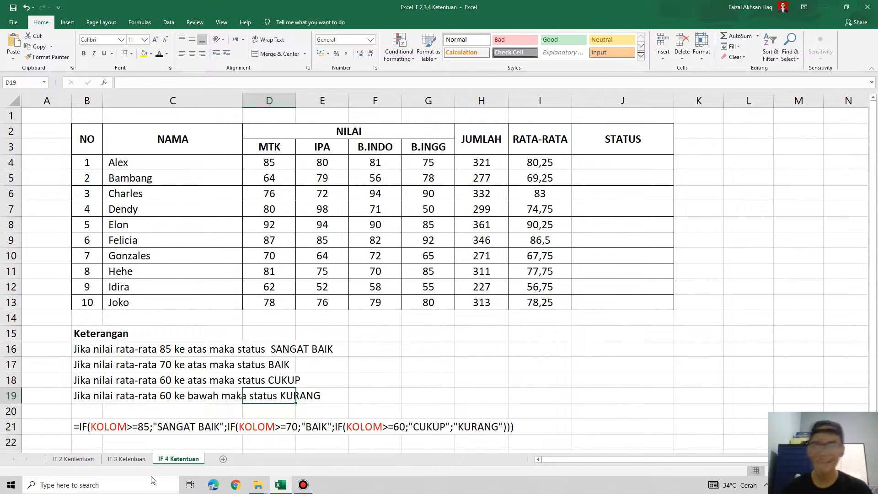
Review the LULUS / TIDAK LULUS criteria, the sample IF formula and the RATA-RATA column on the IF 2 Kententuan sheet.
{"action": "left_click", "coordinate": [91, 460]}
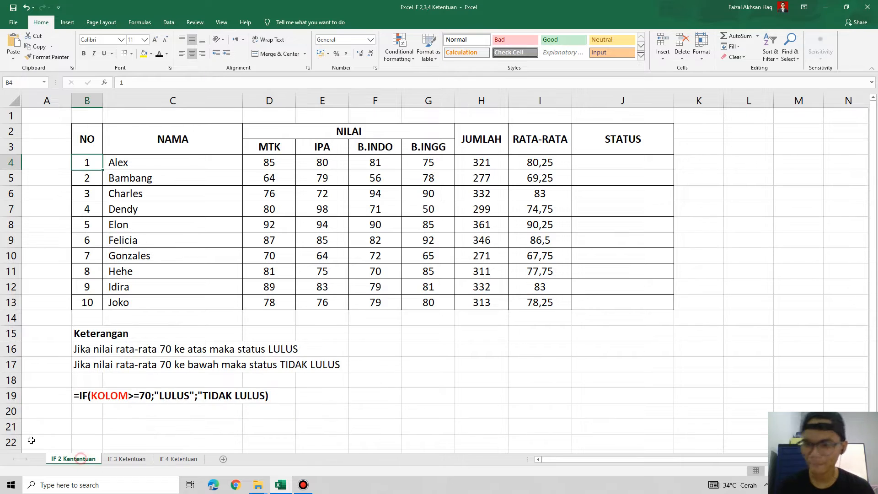
{"action": "left_click", "coordinate": [608, 161]}
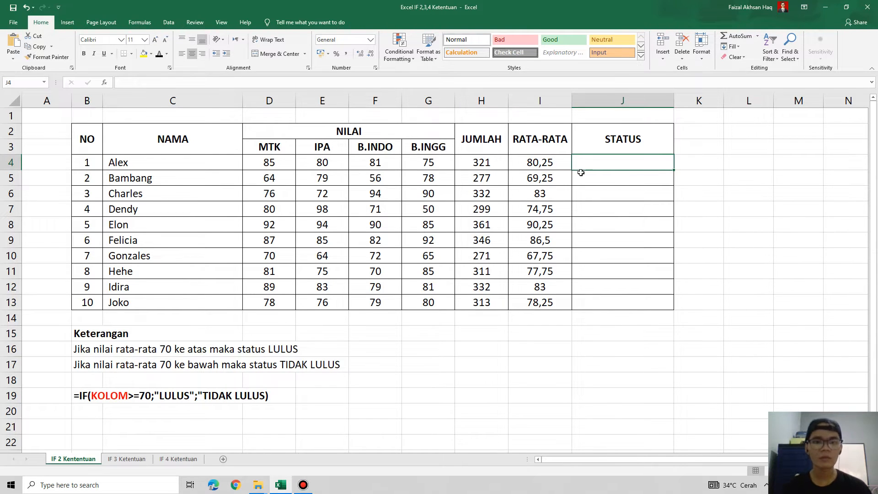
{"action": "left_click", "coordinate": [89, 402]}
{"action": "left_click", "coordinate": [610, 164]}
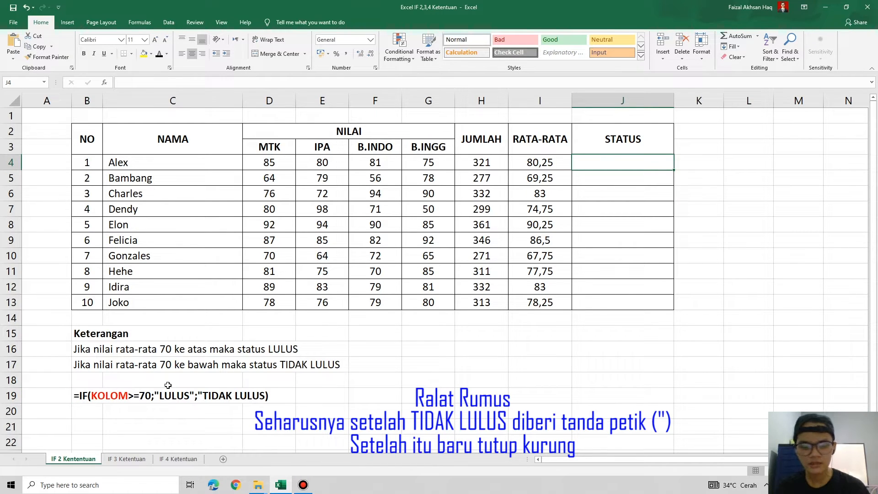
{"action": "left_click", "coordinate": [86, 337]}
{"action": "left_click", "coordinate": [89, 349]}
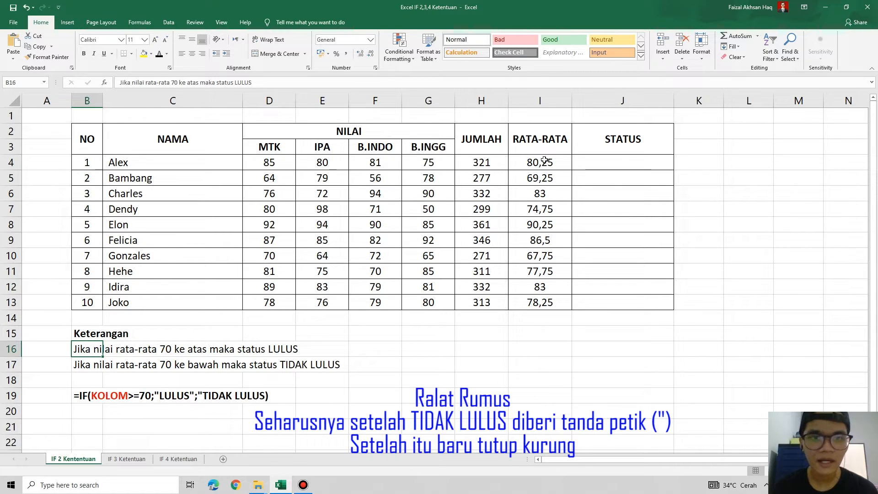
{"action": "left_click_drag", "start_coordinate": [544, 160], "coordinate": [539, 302]}
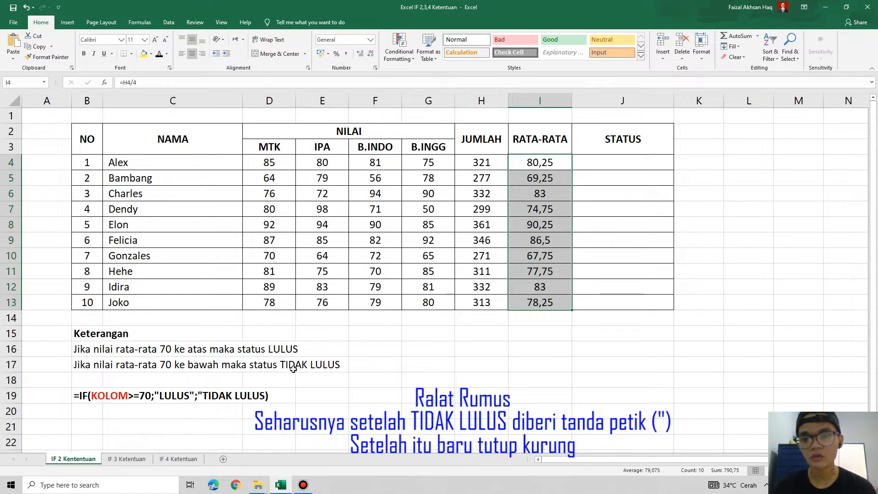
Enter =IF(I4>=70;"LULUS";"TIDAK LULUS") in the first STATUS cell, J4.
{"action": "left_click", "coordinate": [619, 163]}
{"action": "type", "text": "="}
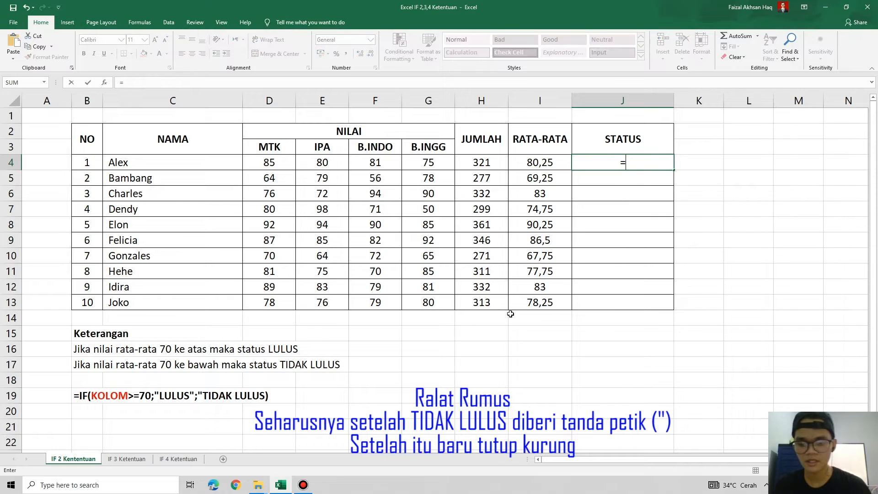
{"action": "type", "text": "if("}
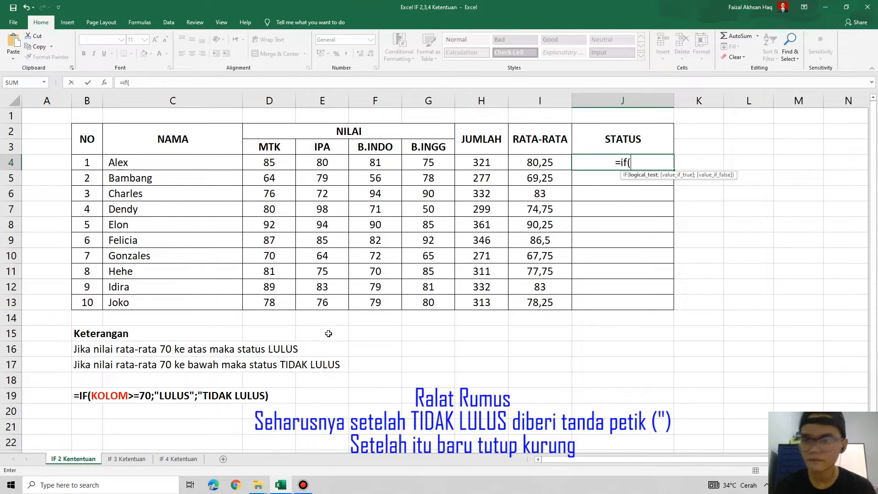
{"action": "left_click", "coordinate": [549, 167]}
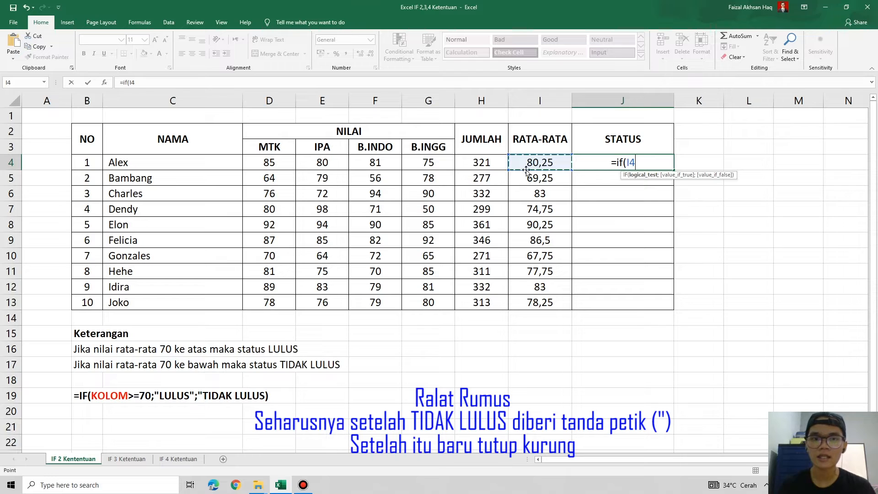
{"action": "type", "text": ">"}
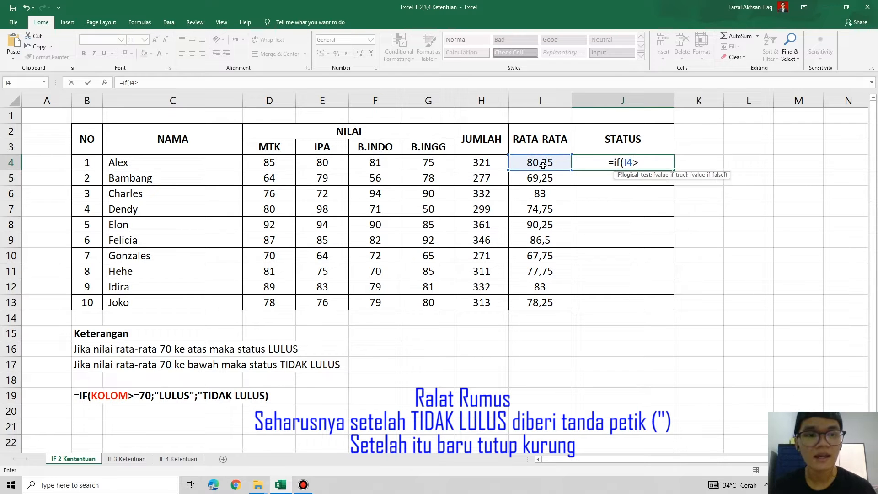
{"action": "type", "text": "="}
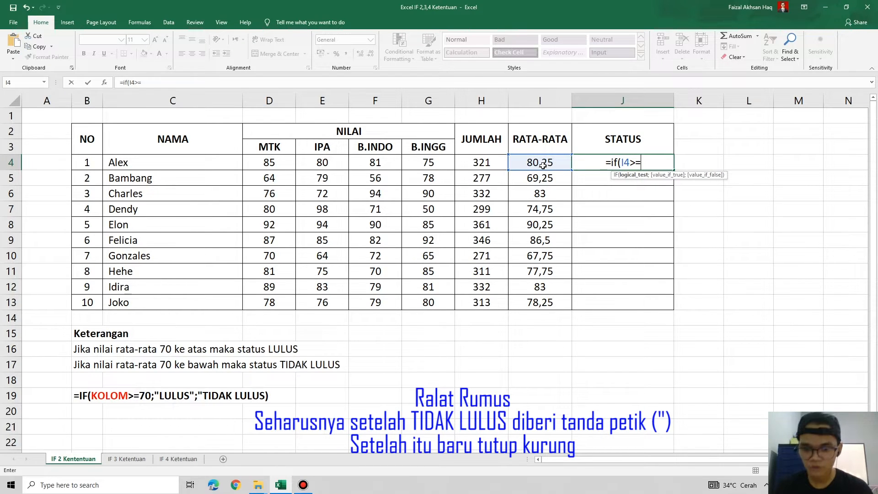
{"action": "type", "text": "70;"}
{"action": "type", "text": "LULUS\""}
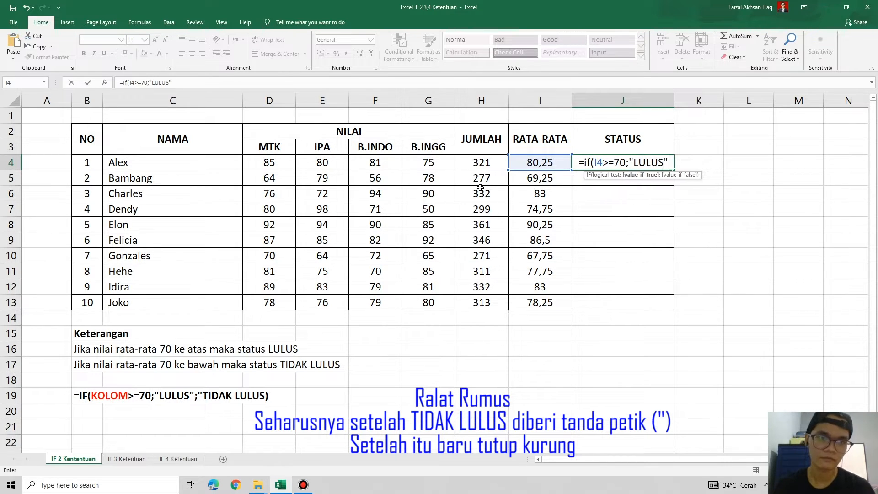
{"action": "type", "text": ";"}
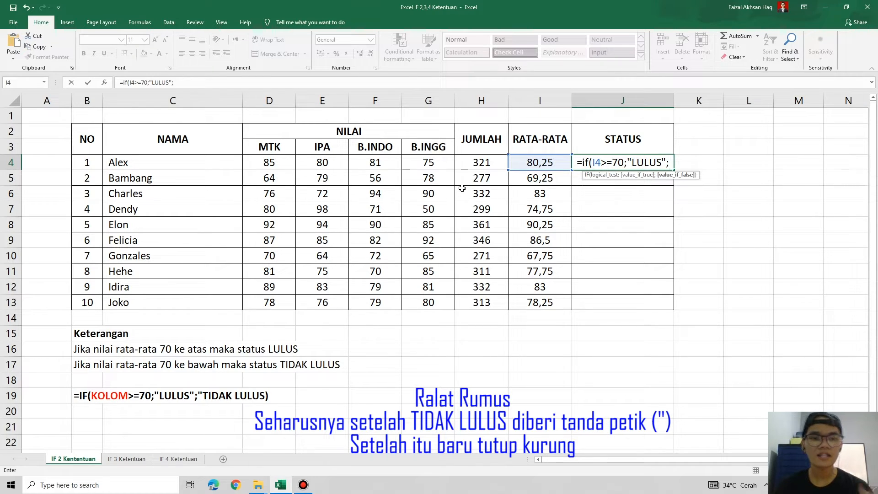
{"action": "type", "text": "\"TIDAK LULUS"}
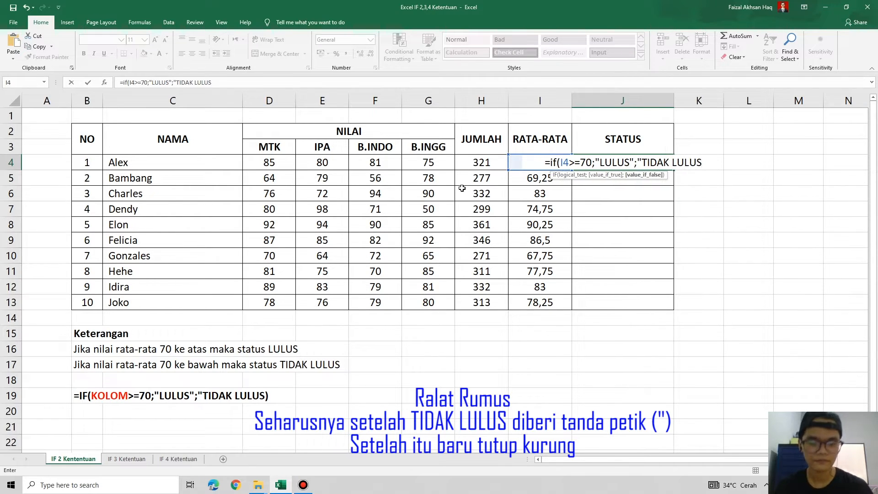
{"action": "type", "text": "\")"}
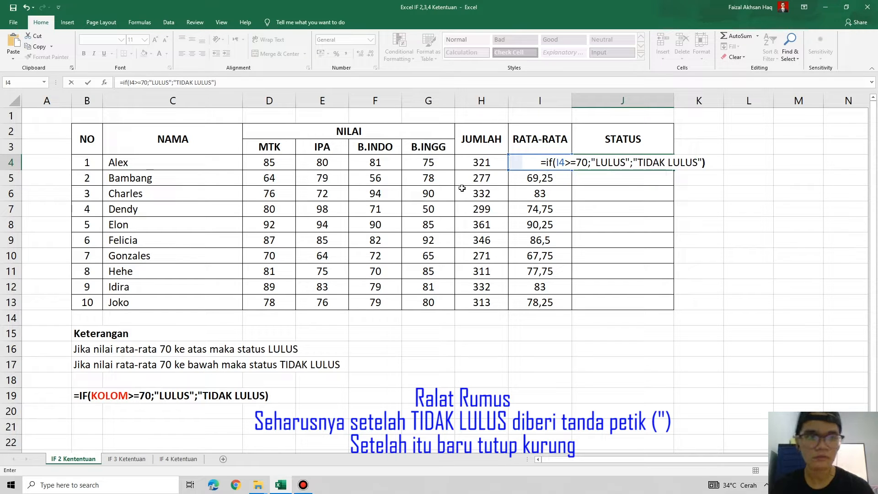
{"action": "key", "text": "Return"}
Copy the STATUS formula from J4 down through J13.
{"action": "left_click", "coordinate": [627, 161]}
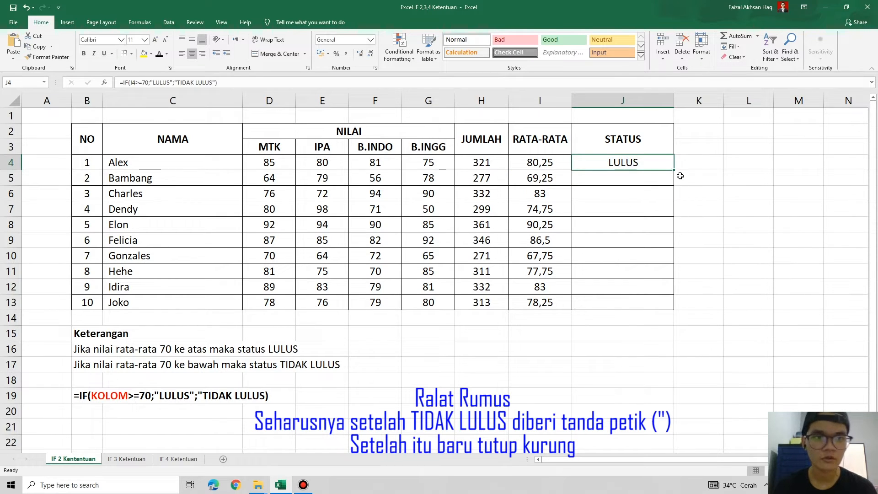
{"action": "left_click_drag", "start_coordinate": [674, 170], "coordinate": [677, 307]}
{"action": "left_click", "coordinate": [677, 346]}
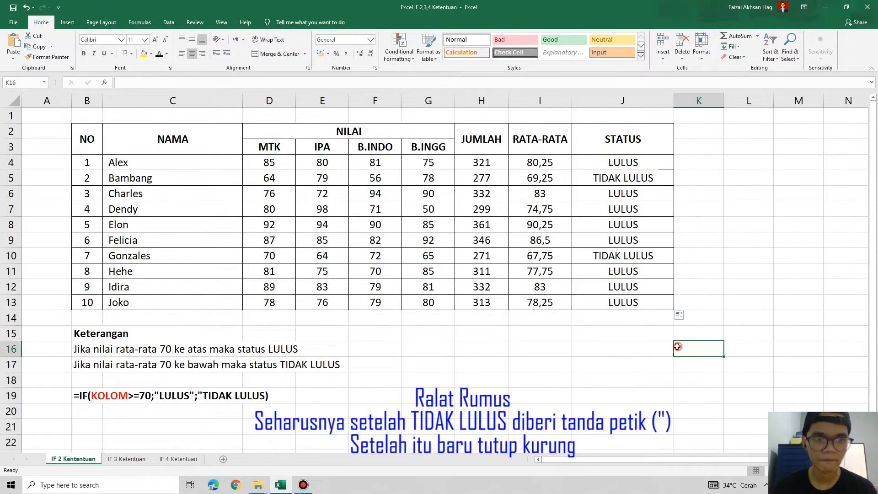
Check the STATUS results against the RATA-RATA averages and the threshold of 70, especially in rows 4, 5 and 10.
{"action": "left_click", "coordinate": [623, 162]}
{"action": "left_click", "coordinate": [619, 185]}
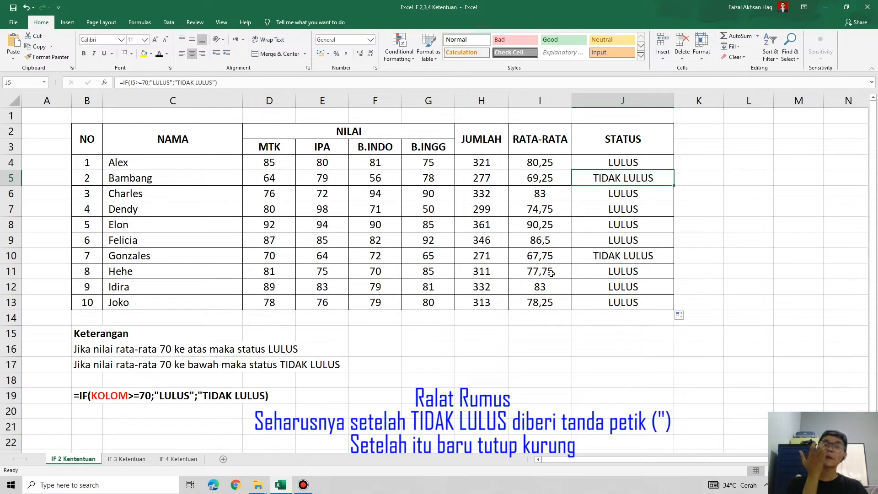
{"action": "left_click", "coordinate": [608, 166]}
{"action": "left_click", "coordinate": [610, 181]}
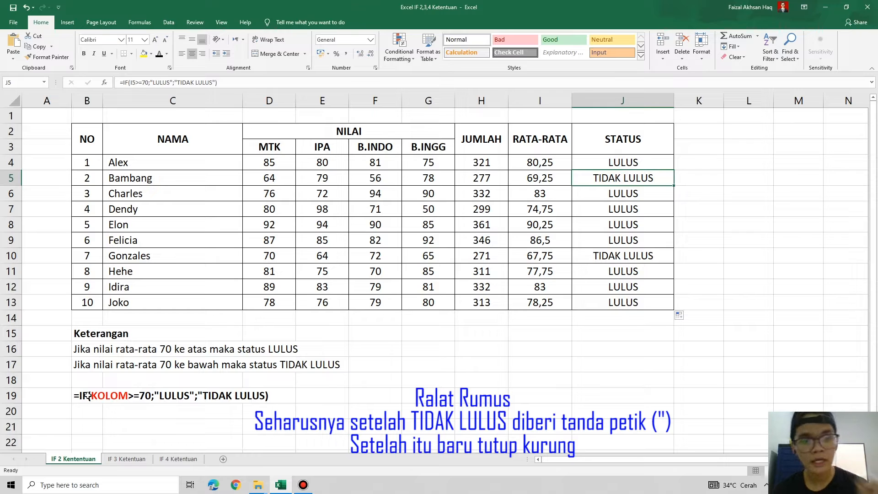
{"action": "left_click", "coordinate": [617, 161]}
{"action": "left_click", "coordinate": [617, 176]}
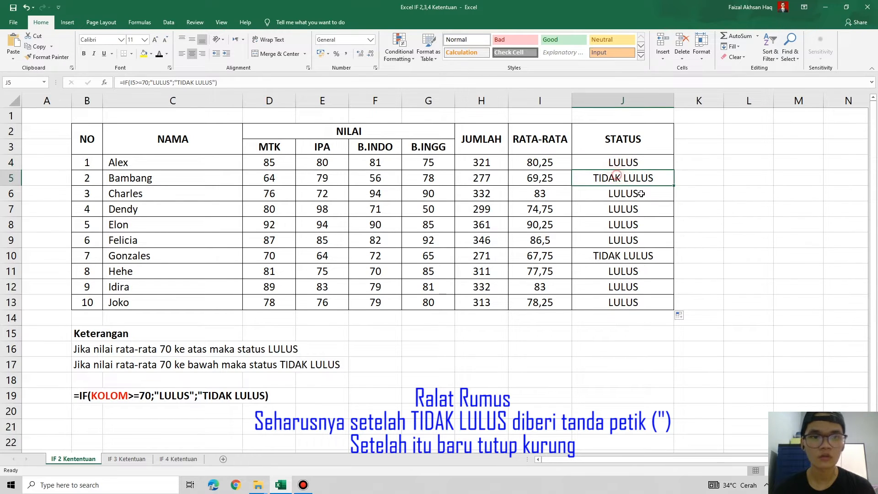
{"action": "left_click", "coordinate": [552, 165]}
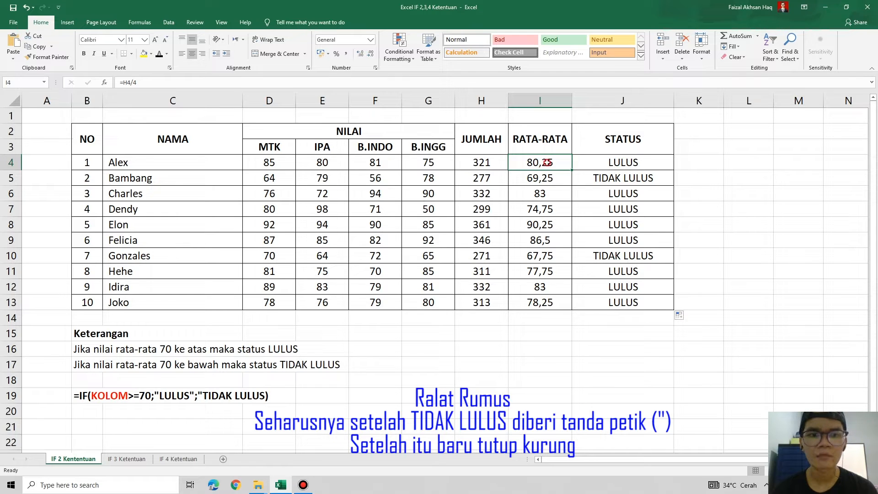
{"action": "left_click", "coordinate": [628, 165]}
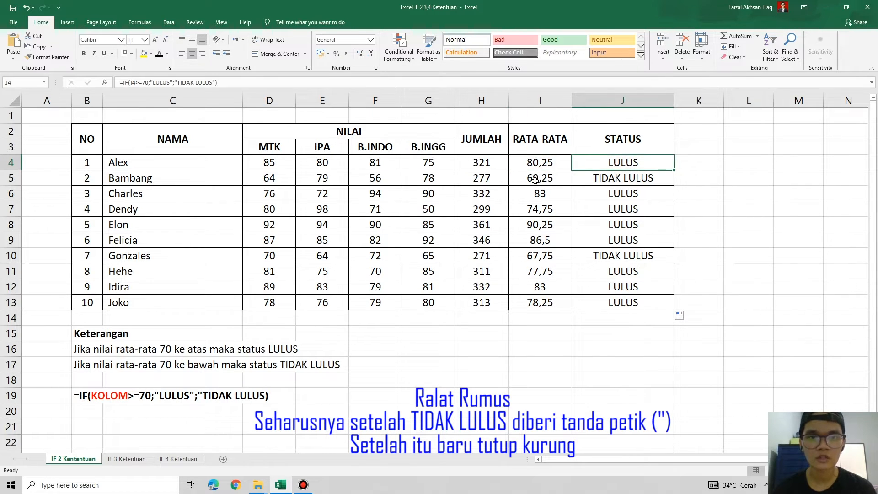
{"action": "left_click", "coordinate": [534, 181]}
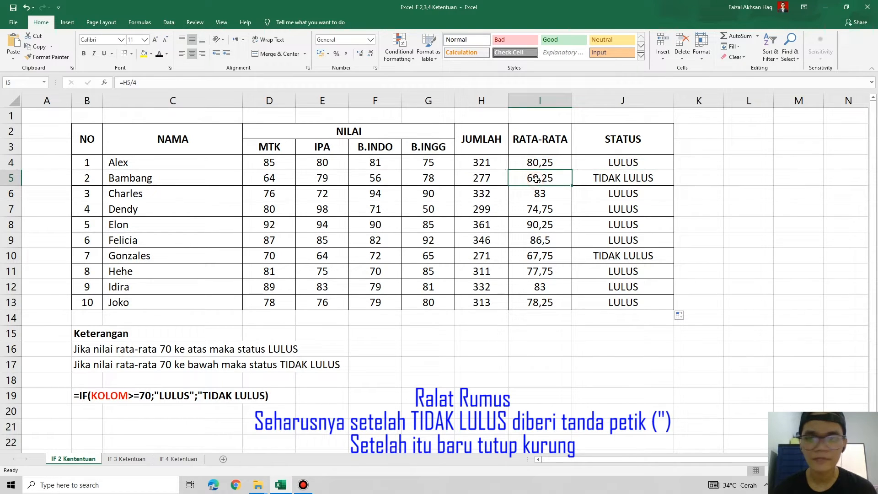
{"action": "left_click", "coordinate": [616, 181]}
{"action": "left_click", "coordinate": [551, 254]}
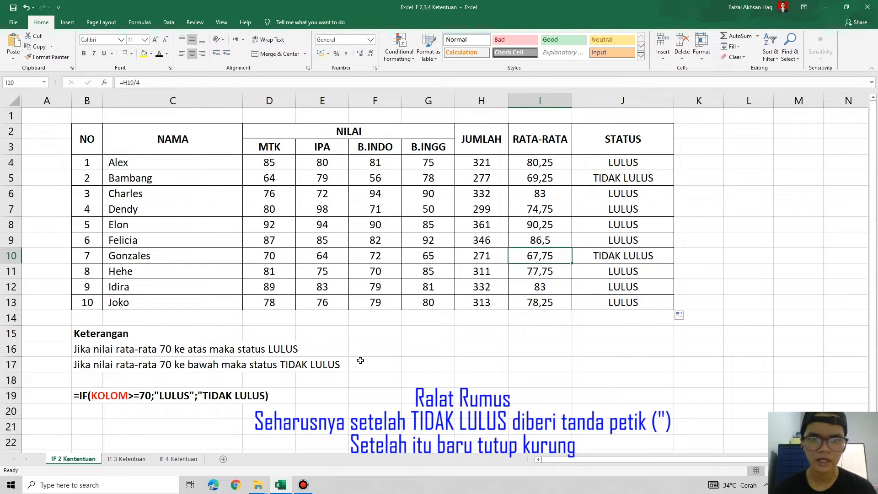
{"action": "left_click", "coordinate": [609, 258]}
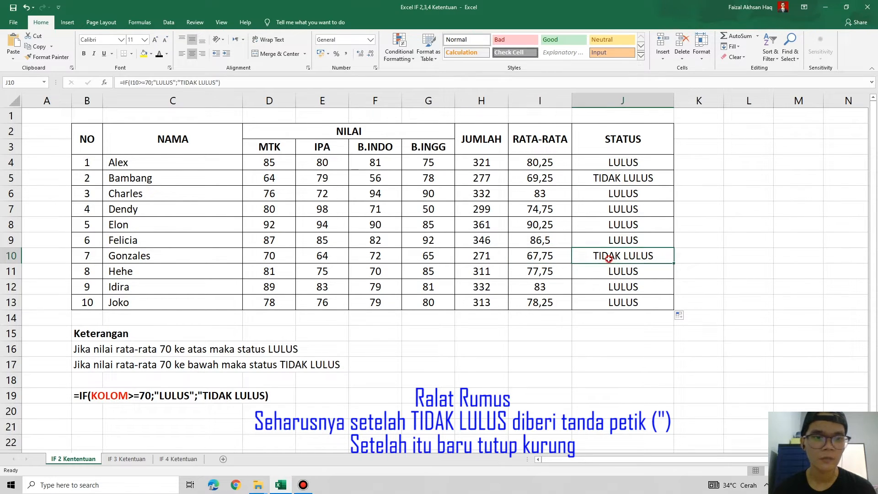
{"action": "left_click_drag", "start_coordinate": [602, 162], "coordinate": [629, 300]}
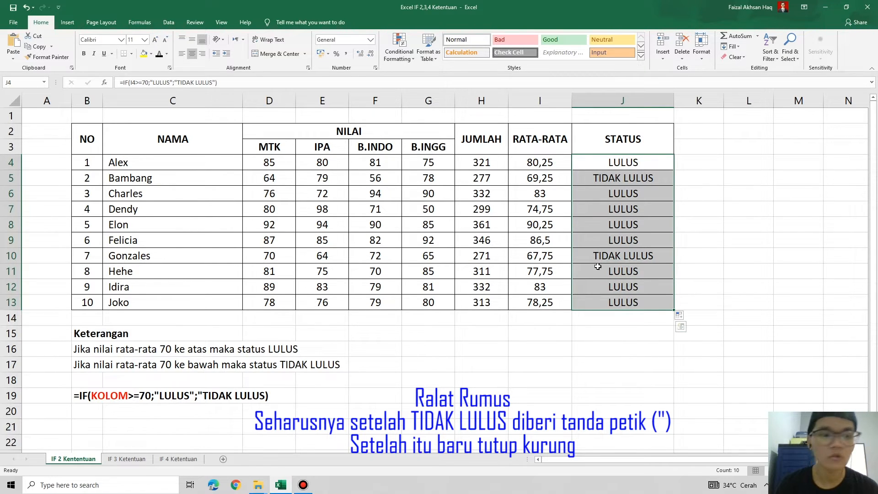
Switch to the IF 3 Ketentuan sheet and review the sample JAM MASUK and JAM PULANG formulas below the table.
{"action": "left_click", "coordinate": [126, 458]}
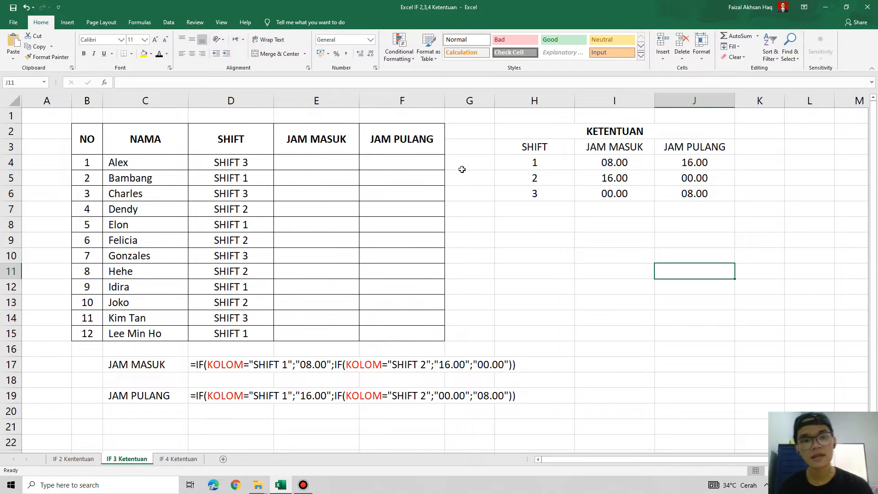
{"action": "left_click", "coordinate": [332, 160]}
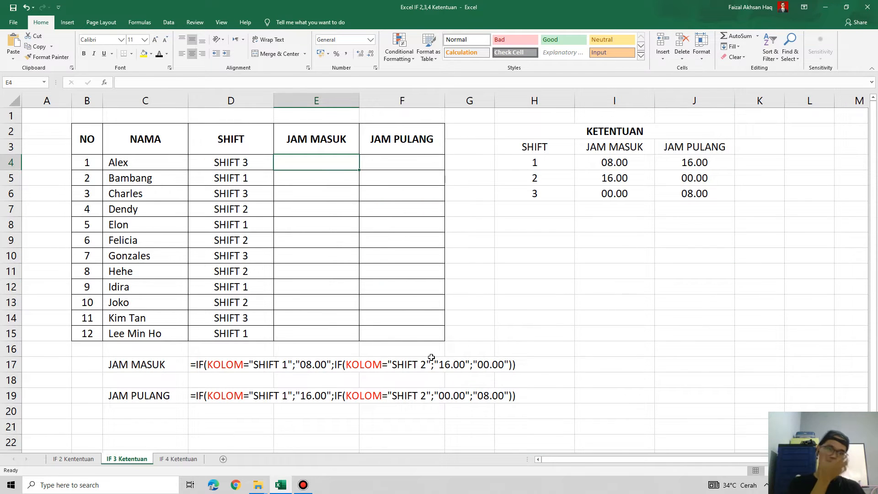
{"action": "left_click", "coordinate": [140, 365]}
{"action": "left_click_drag", "start_coordinate": [140, 365], "coordinate": [481, 388]}
{"action": "left_click", "coordinate": [526, 410]}
{"action": "left_click_drag", "start_coordinate": [148, 366], "coordinate": [307, 394]}
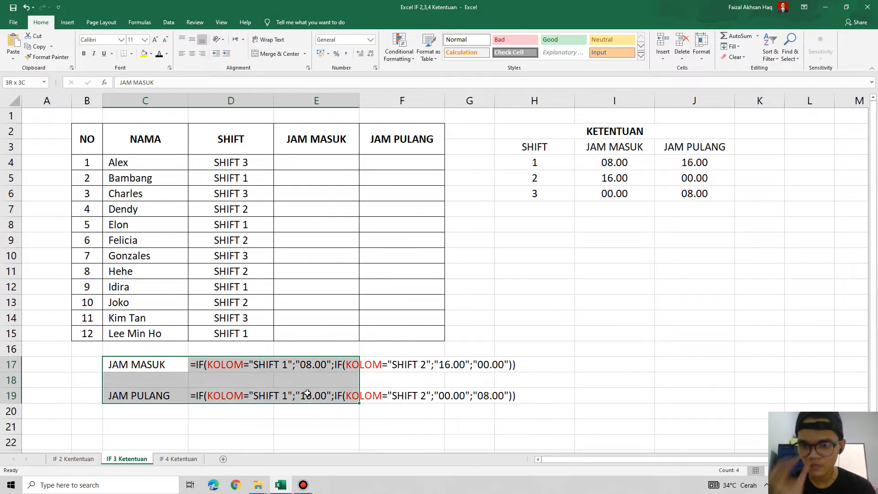
{"action": "left_click", "coordinate": [402, 441]}
Begin the first JAM MASUK formula in E4 with =IF(D4="SHIFT 1";"08.00"; and open a nested IF.
{"action": "left_click", "coordinate": [325, 164]}
{"action": "type", "text": "=if("}
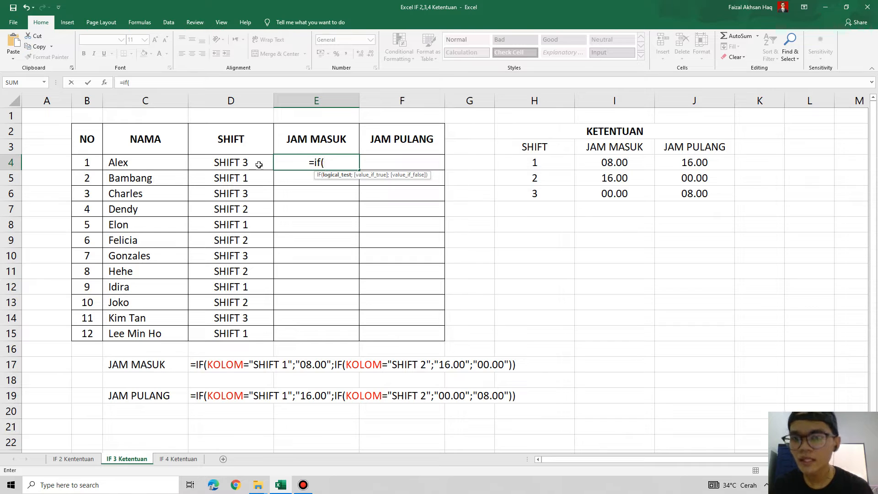
{"action": "left_click", "coordinate": [259, 164]}
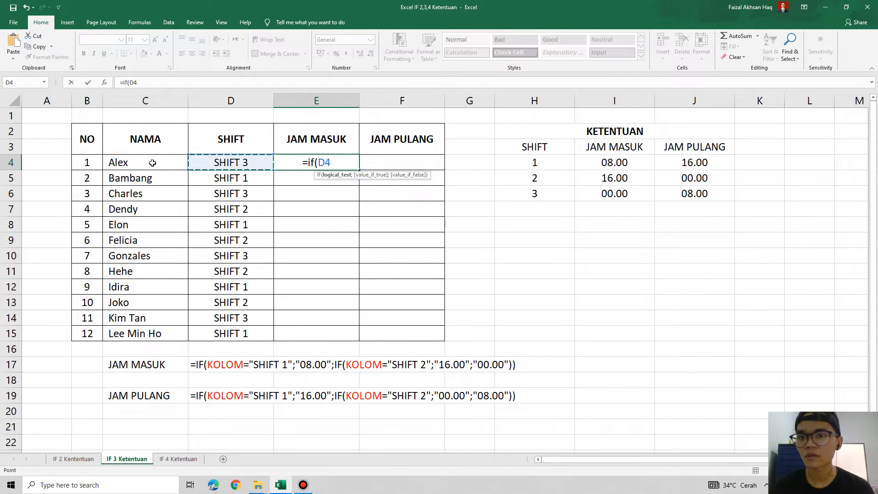
{"action": "type", "text": "="}
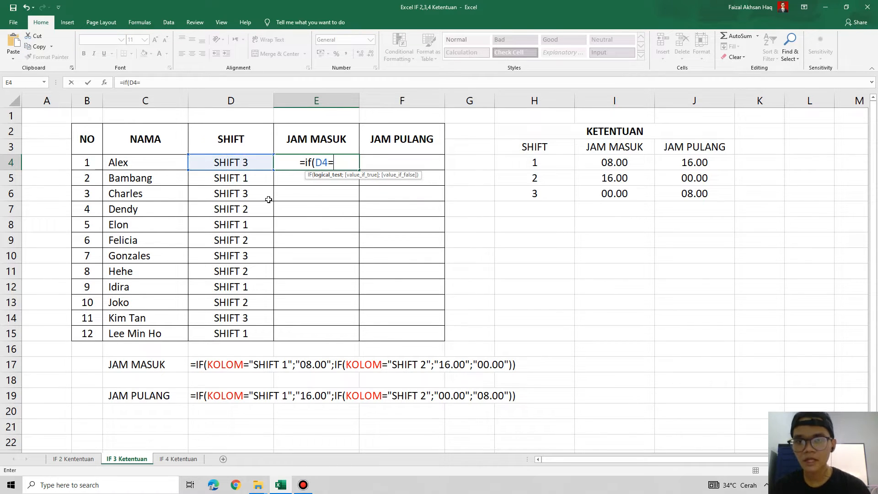
{"action": "type", "text": "\"SHIFT 1"}
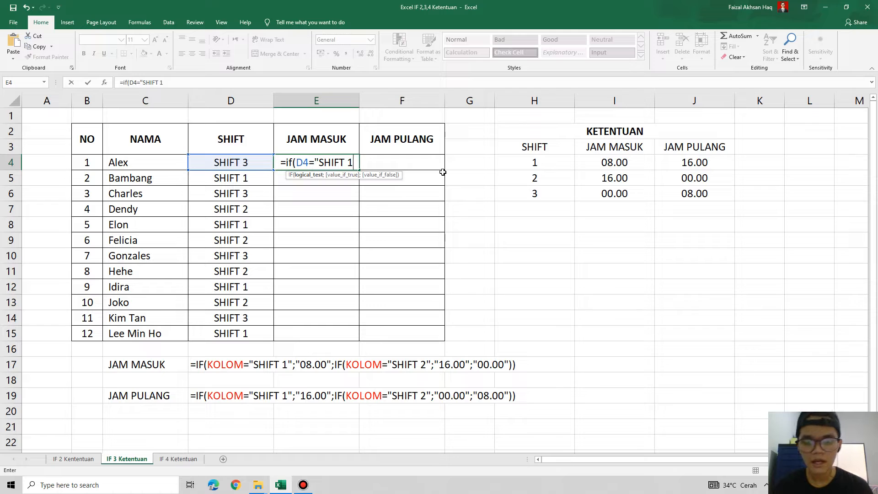
{"action": "type", "text": "\";\""}
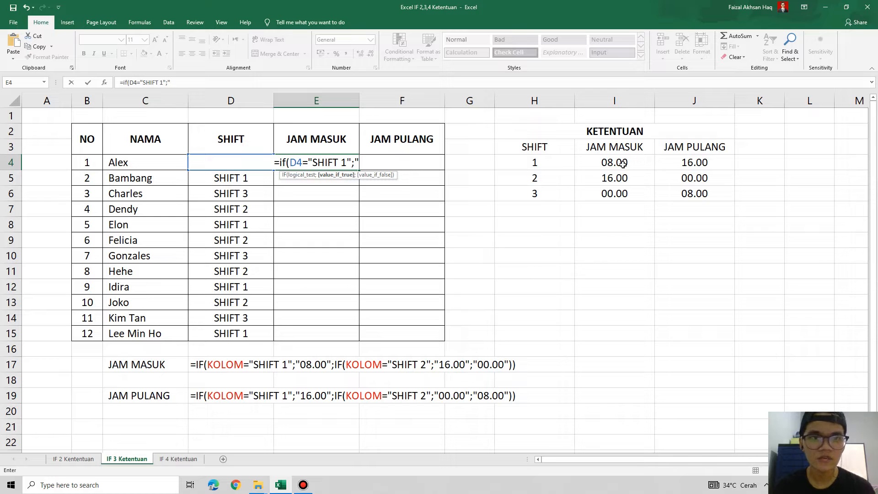
{"action": "type", "text": "08.0"}
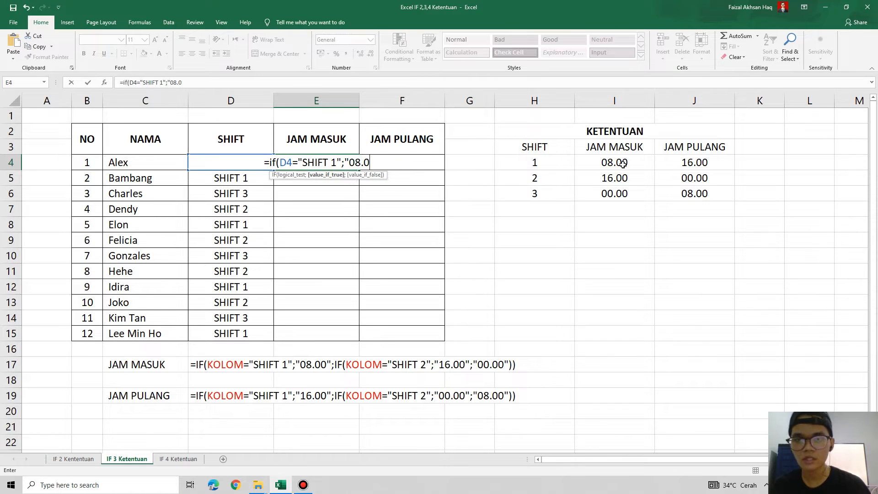
{"action": "type", "text": "0\";if("}
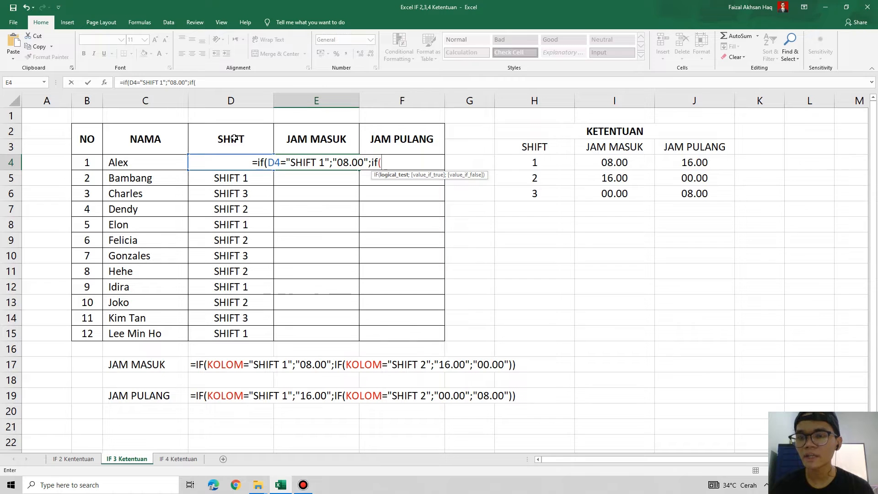
Fill in the nested IF in E4 with the condition D4="SHIFT 2" and the result "16.00".
{"action": "type", "text": "D4"}
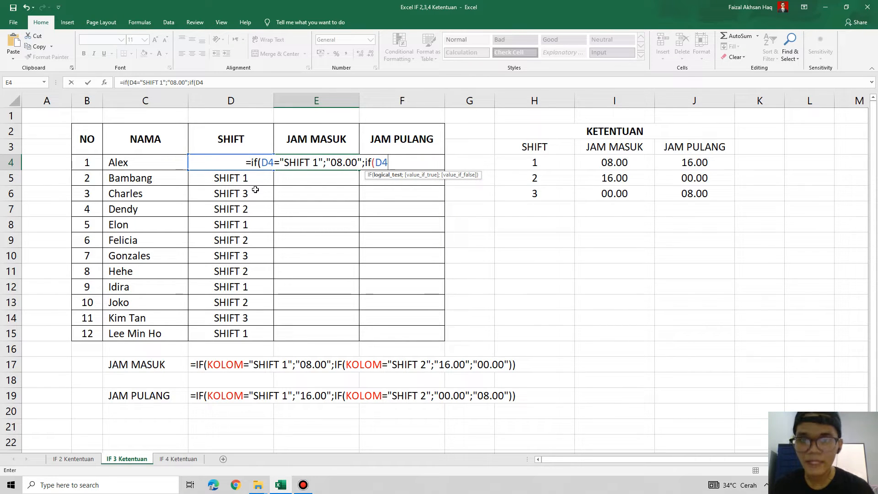
{"action": "type", "text": "="}
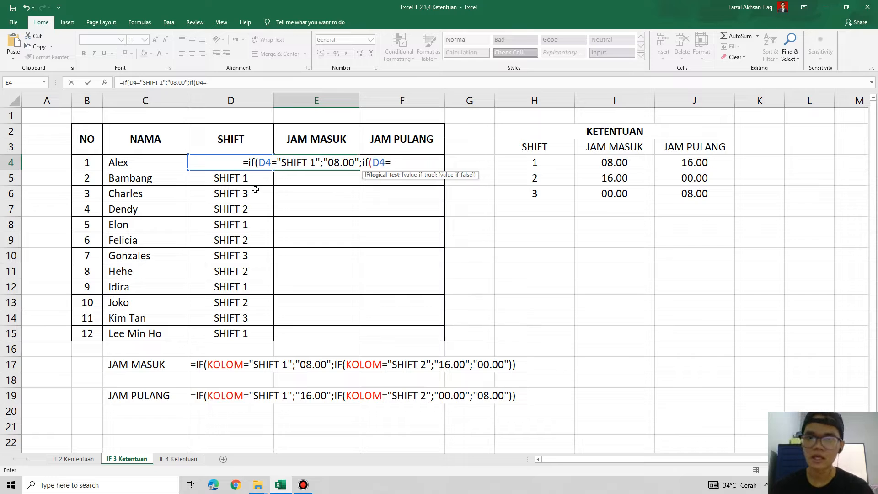
{"action": "type", "text": "\""}
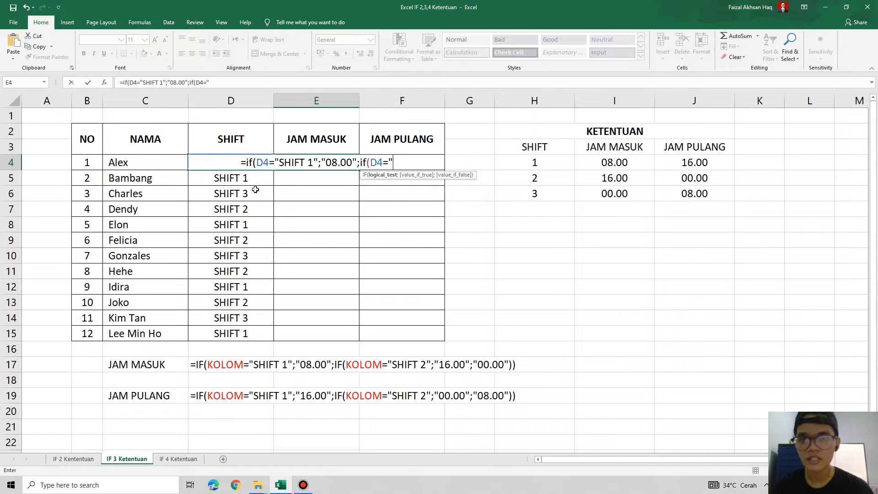
{"action": "type", "text": "SHI"}
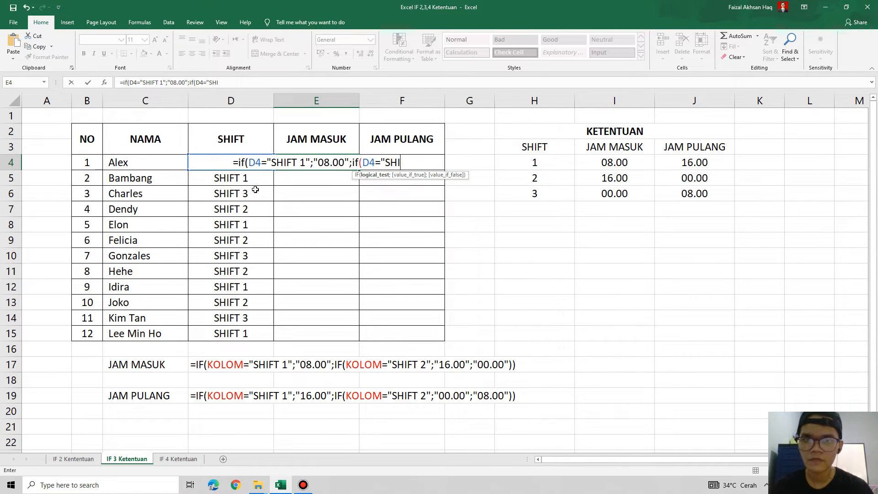
{"action": "type", "text": "FT"}
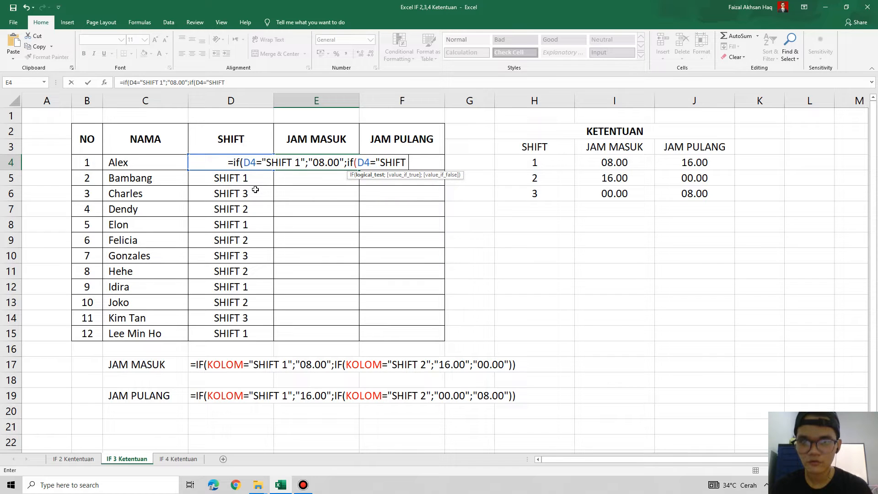
{"action": "type", "text": " 2\";("}
{"action": "key", "text": "BackSpace"}
{"action": "type", "text": "\""}
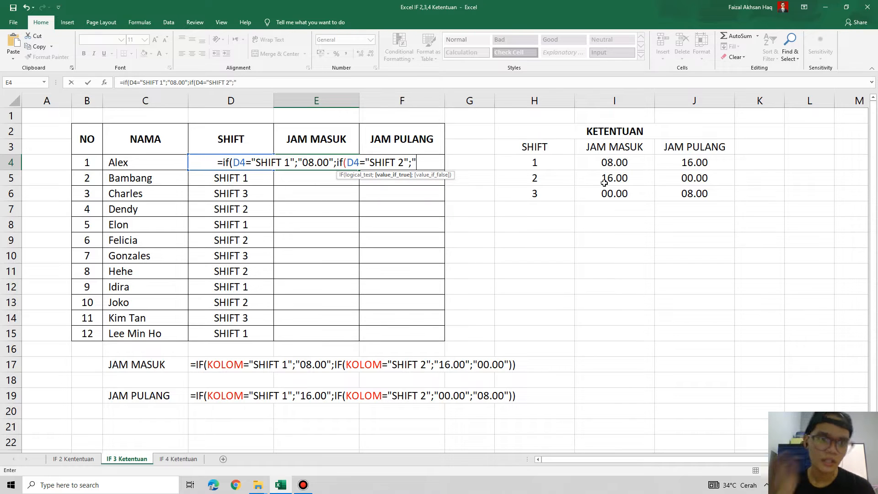
{"action": "type", "text": "16.00\""}
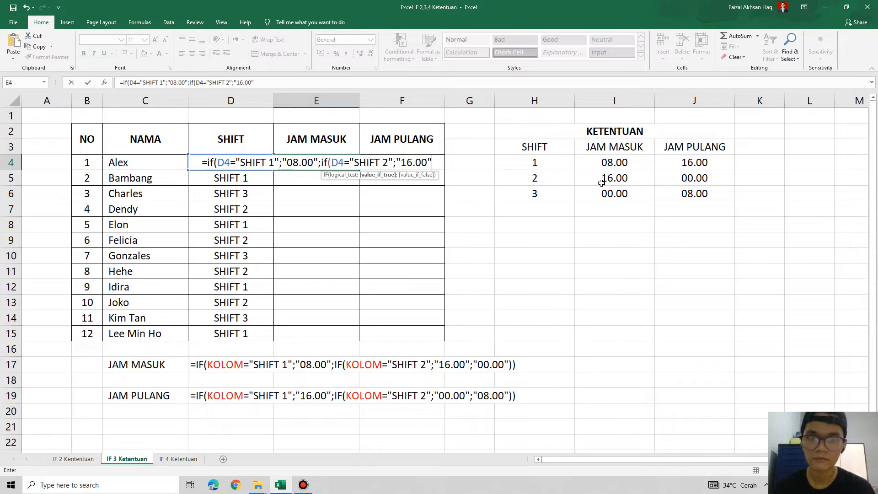
Complete the E4 formula with "00.00" as the remaining result, closing both IFs, and copy it down through E15.
{"action": "type", "text": ";"}
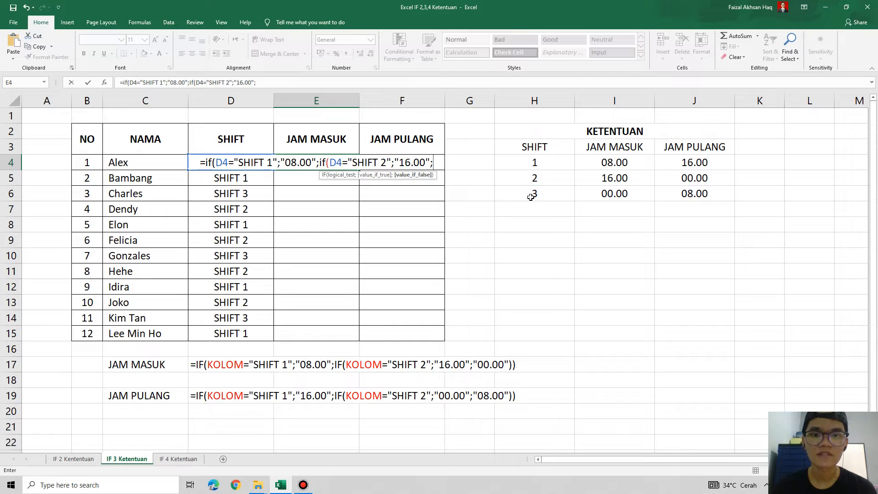
{"action": "type", "text": "\"00.00"}
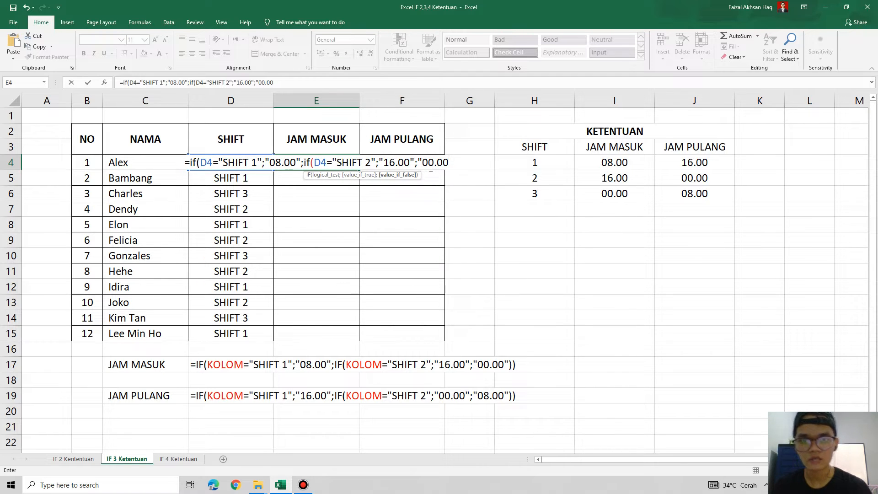
{"action": "type", "text": "\""}
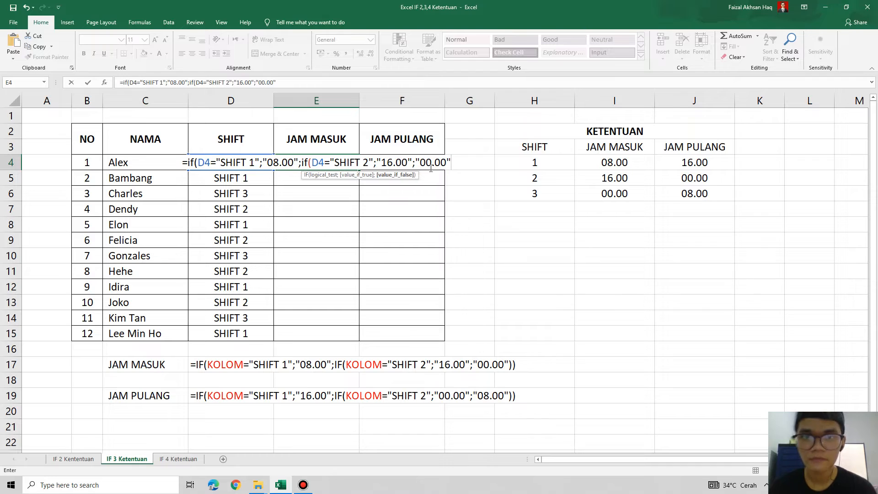
{"action": "type", "text": "))"}
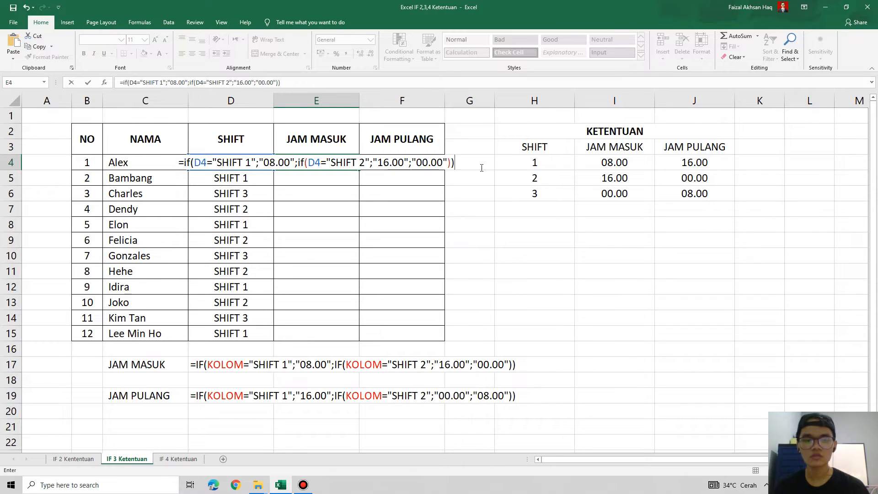
{"action": "key", "text": "Return"}
{"action": "left_click", "coordinate": [320, 160]}
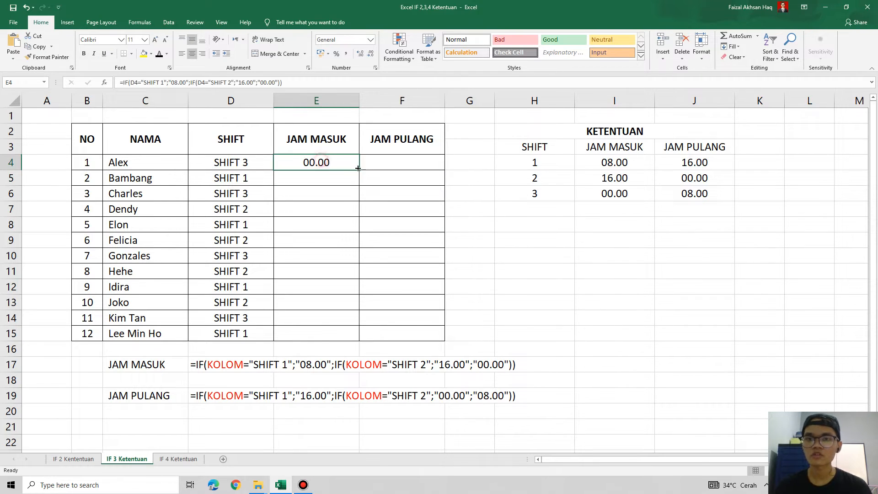
{"action": "left_click_drag", "start_coordinate": [359, 170], "coordinate": [358, 337]}
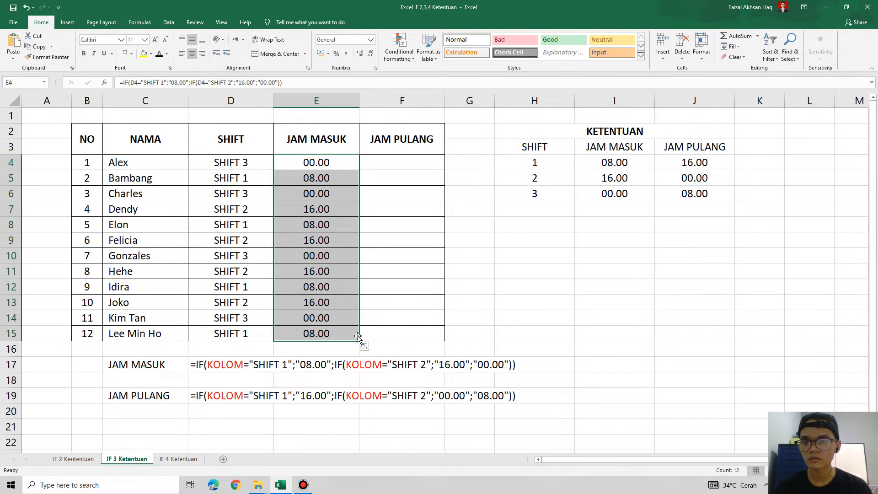
Check the JAM MASUK results in rows 4, 5 and 7 against their shifts in the KETENTUAN table.
{"action": "left_click", "coordinate": [318, 164]}
{"action": "left_click", "coordinate": [267, 161]}
{"action": "left_click", "coordinate": [302, 160]}
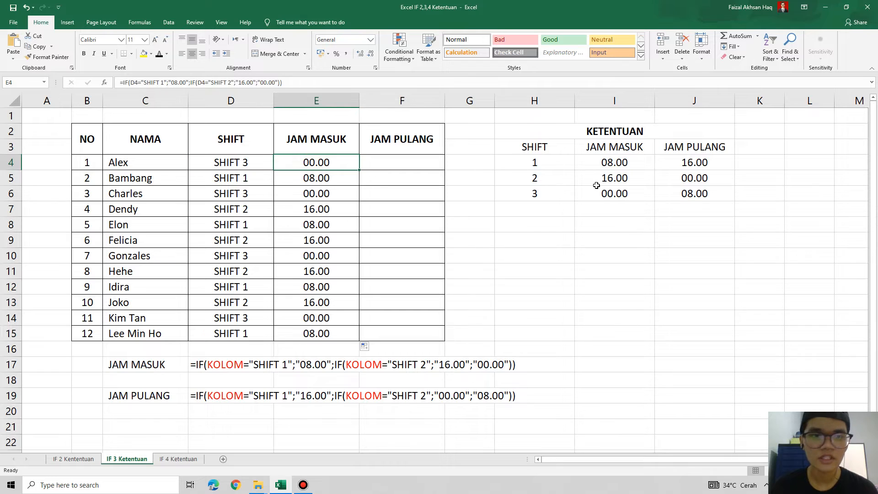
{"action": "left_click", "coordinate": [603, 192]}
{"action": "left_click", "coordinate": [219, 176]}
{"action": "left_click", "coordinate": [314, 179]}
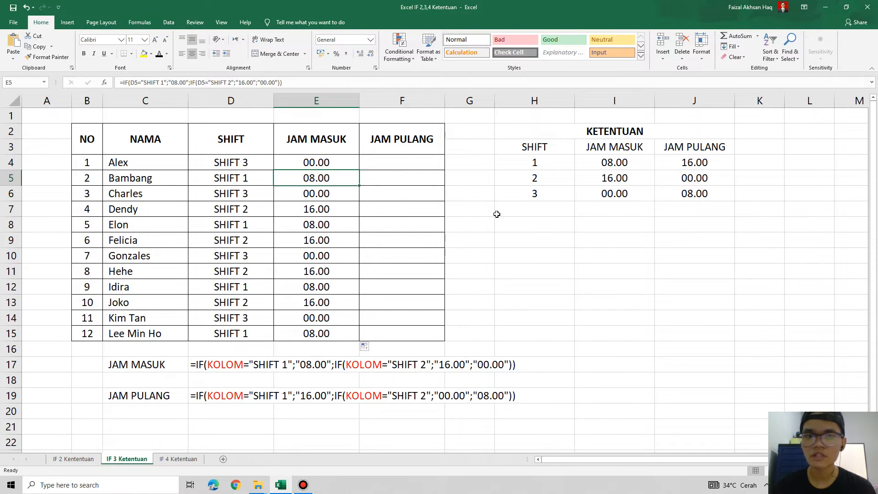
{"action": "left_click", "coordinate": [594, 162]}
{"action": "left_click_drag", "start_coordinate": [247, 211], "coordinate": [343, 209]}
{"action": "left_click_drag", "start_coordinate": [562, 178], "coordinate": [627, 183]}
{"action": "left_click", "coordinate": [614, 255]}
Copy the JAM MASUK formula text from E4 into F4, the first JAM PULANG cell, keeping its D4 references.
{"action": "left_click", "coordinate": [408, 164]}
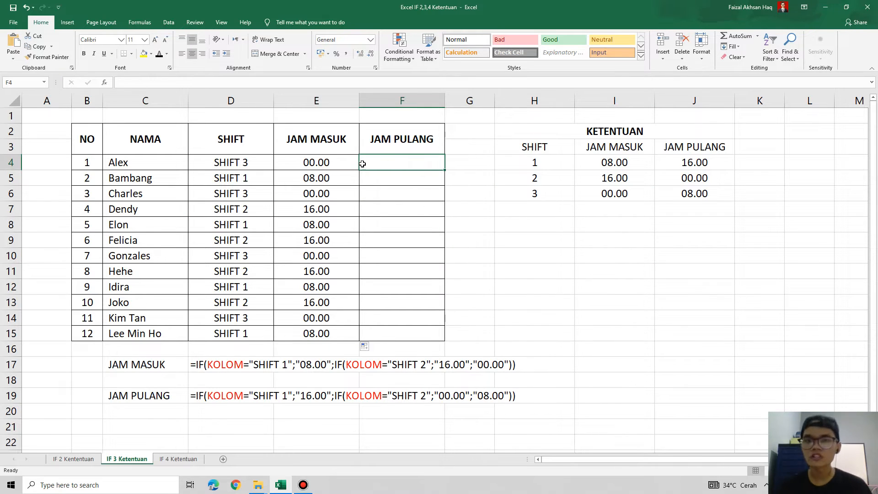
{"action": "left_click", "coordinate": [348, 168]}
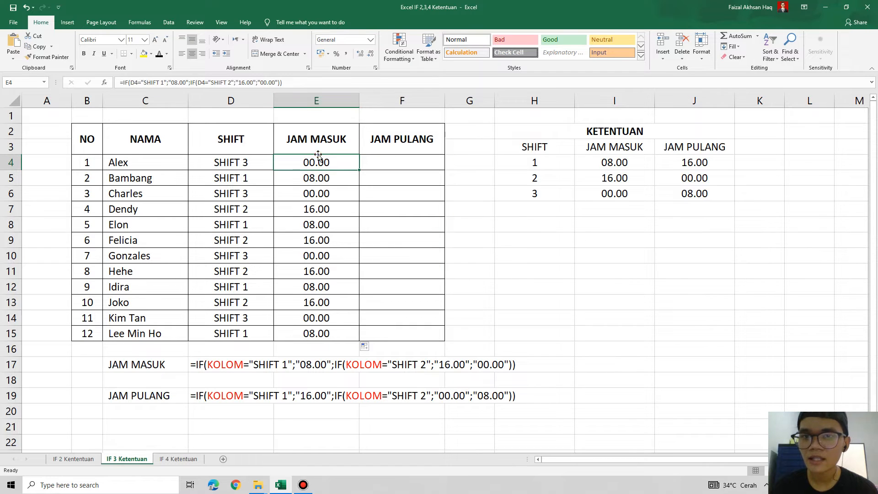
{"action": "left_click", "coordinate": [392, 162]}
{"action": "left_click", "coordinate": [326, 168]}
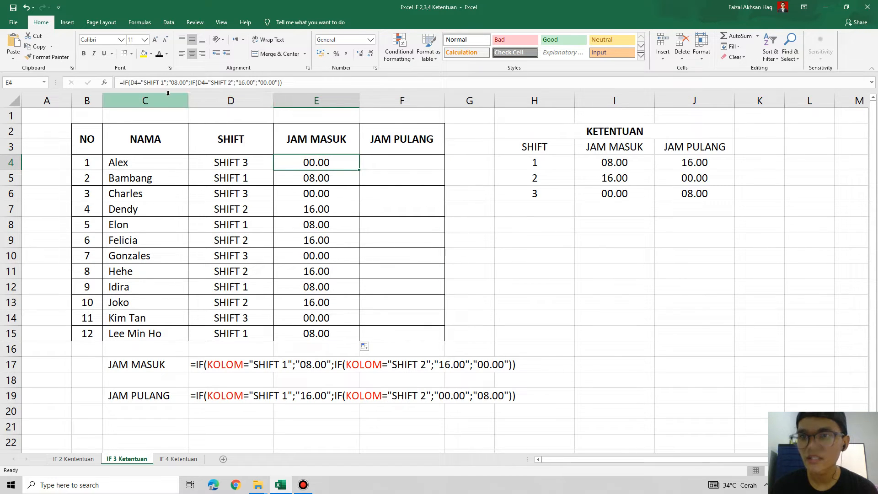
{"action": "left_click_drag", "start_coordinate": [324, 82], "coordinate": [118, 82]}
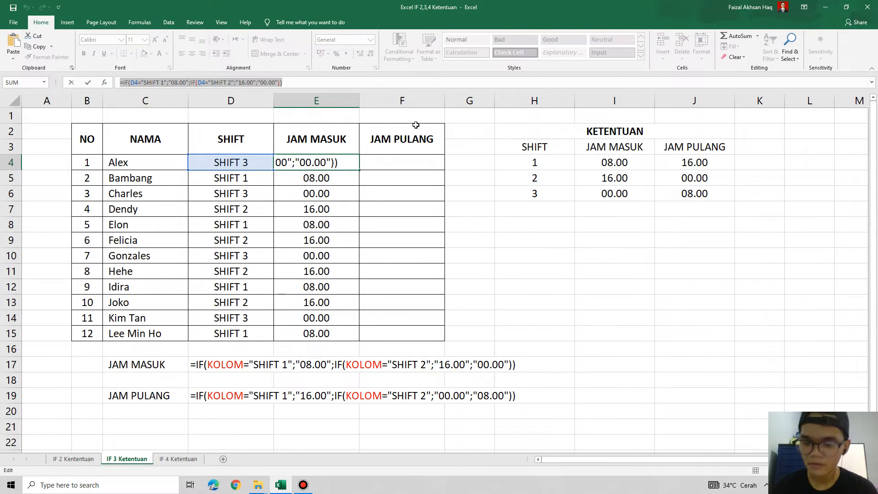
{"action": "key", "text": "ctrl+c"}
{"action": "key", "text": "Escape"}
{"action": "left_click", "coordinate": [406, 165]}
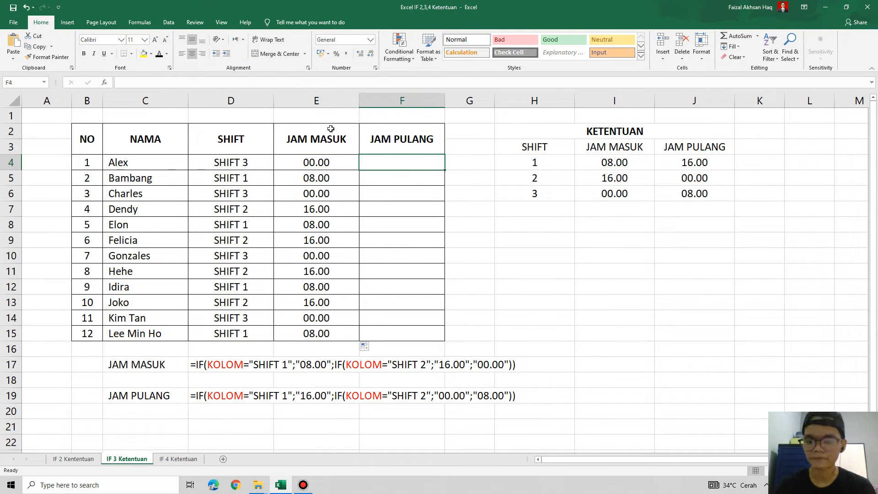
{"action": "key", "text": "ctrl+v"}
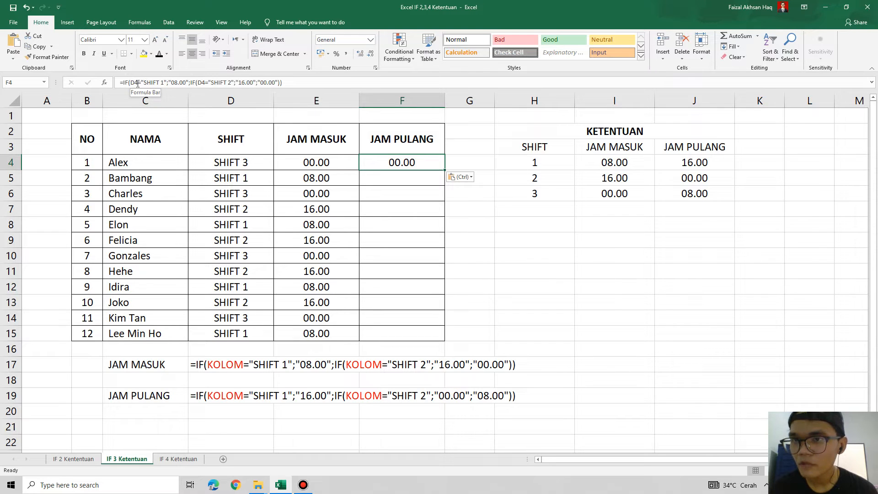
Change the SHIFT 1 result in the F4 JAM PULANG formula to "16.00".
{"action": "left_click", "coordinate": [247, 164]}
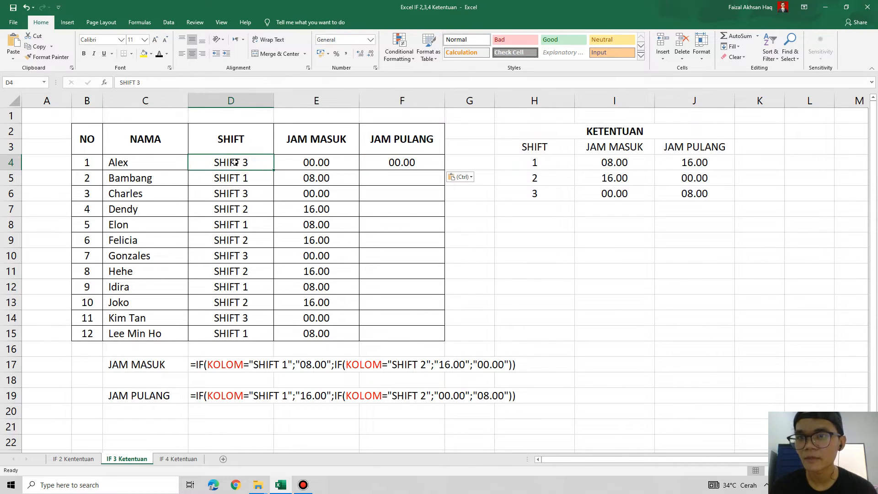
{"action": "left_click_drag", "start_coordinate": [231, 166], "coordinate": [234, 328]}
{"action": "left_click", "coordinate": [233, 327]}
{"action": "left_click", "coordinate": [415, 163]}
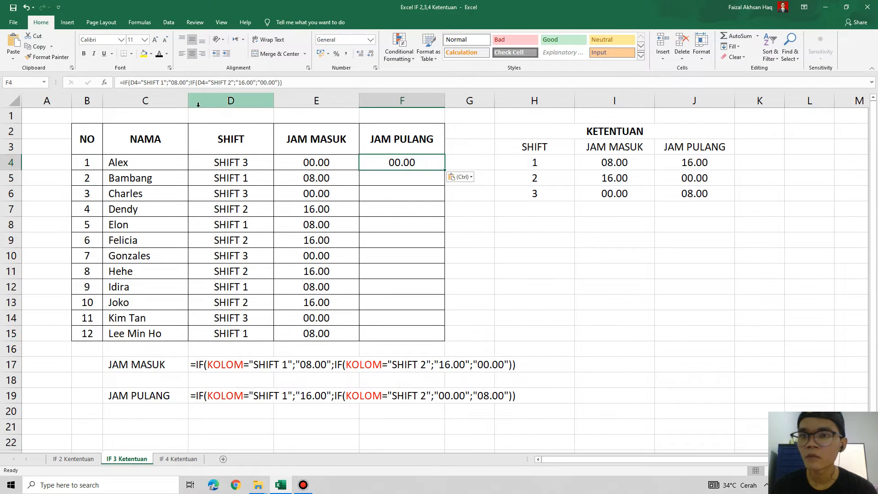
{"action": "left_click", "coordinate": [187, 84]}
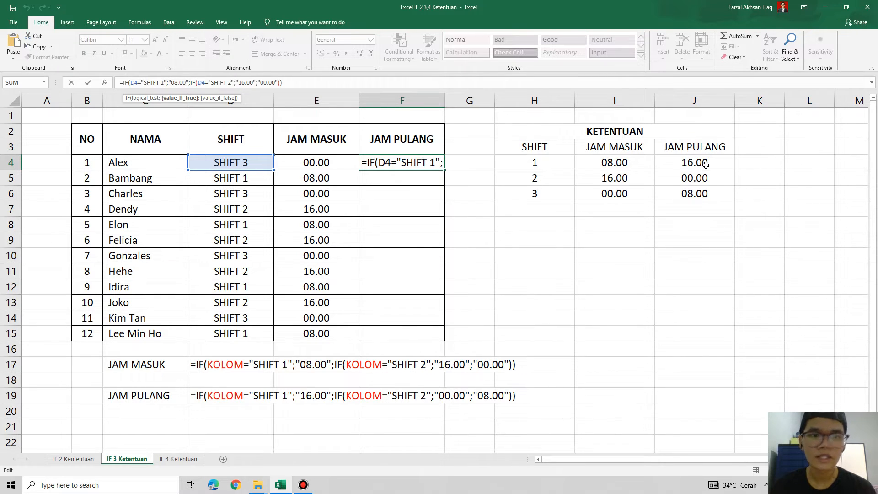
{"action": "key", "text": "BackSpace"}
{"action": "key", "text": "BackSpace"}
{"action": "key", "text": "BackSpace"}
{"action": "key", "text": "BackSpace"}
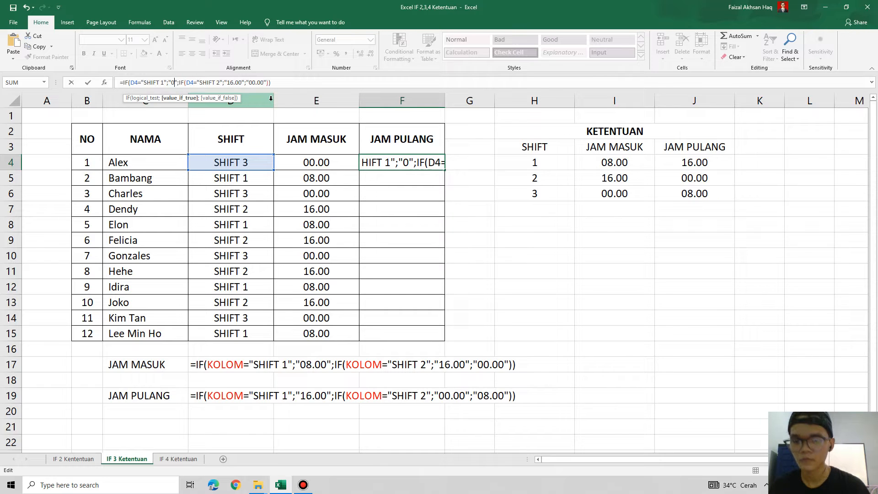
{"action": "key", "text": "BackSpace"}
{"action": "type", "text": "16.00"}
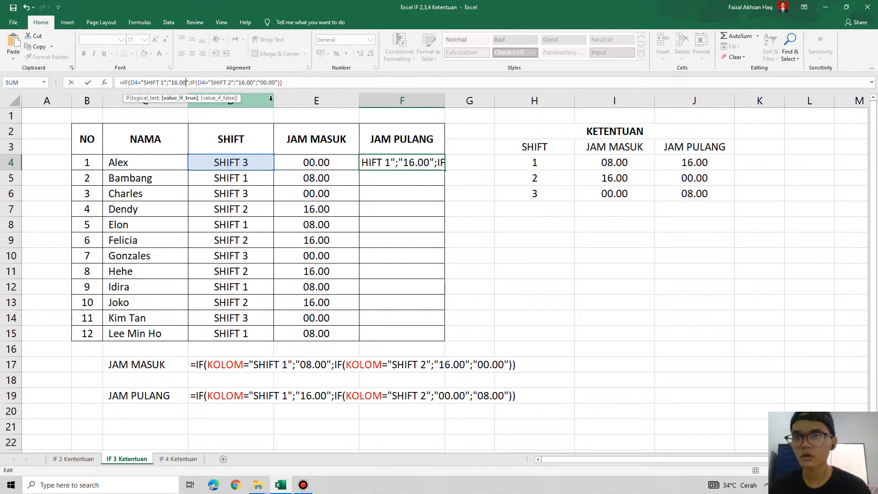
Change the SHIFT 2 result in the F4 formula's nested IF to "00.00".
{"action": "key", "text": "Right"}
{"action": "key", "text": "Right"}
{"action": "key", "text": "Right"}
{"action": "key", "text": "Right"}
{"action": "key", "text": "Right"}
{"action": "key", "text": "Right"}
{"action": "key", "text": "Right"}
{"action": "key", "text": "Right"}
{"action": "key", "text": "Right"}
{"action": "key", "text": "Right"}
{"action": "key", "text": "Right"}
{"action": "key", "text": "Right"}
{"action": "key", "text": "Right"}
{"action": "key", "text": "Right"}
{"action": "key", "text": "Right"}
{"action": "key", "text": "Right"}
{"action": "key", "text": "Right"}
{"action": "key", "text": "Right"}
{"action": "key", "text": "Right"}
{"action": "key", "text": "Right"}
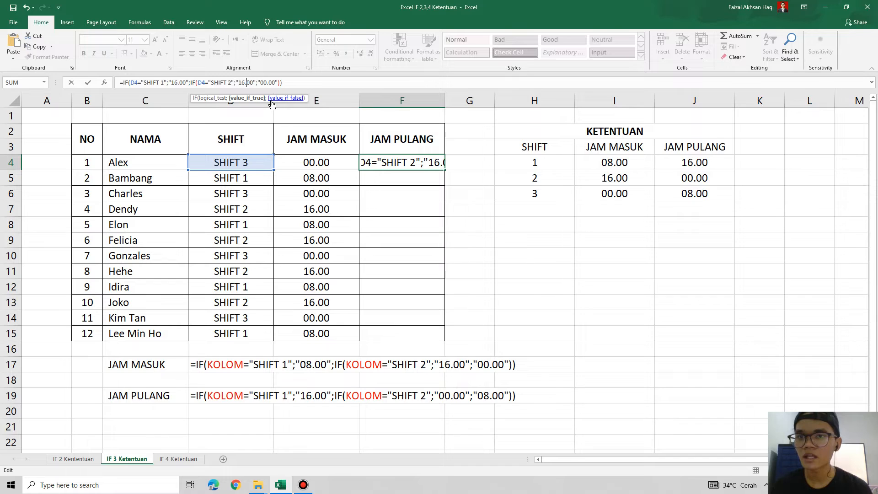
{"action": "key", "text": "Right"}
{"action": "key", "text": "Right"}
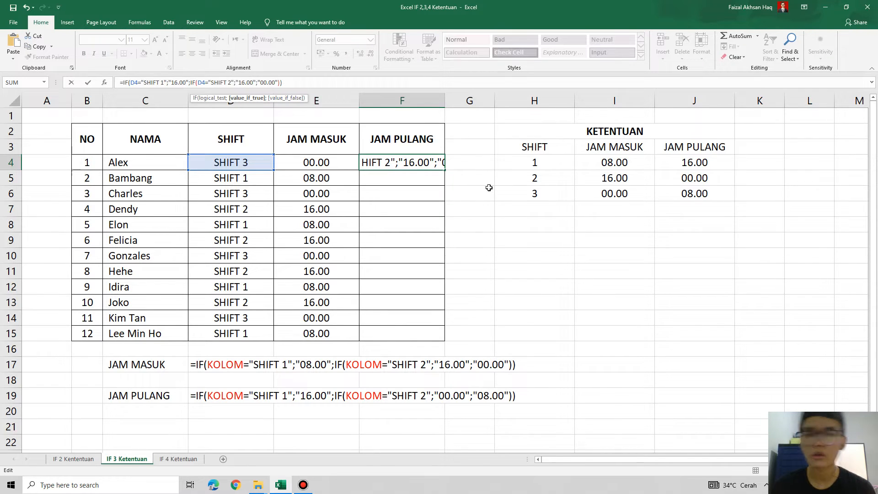
{"action": "key", "text": "BackSpace"}
{"action": "key", "text": "BackSpace"}
{"action": "key", "text": "BackSpace"}
{"action": "key", "text": "BackSpace"}
{"action": "key", "text": "BackSpace"}
{"action": "type", "text": "00.00"}
Set the remaining result of the F4 formula to "08.00" and enter the formula.
{"action": "left_click", "coordinate": [275, 83]}
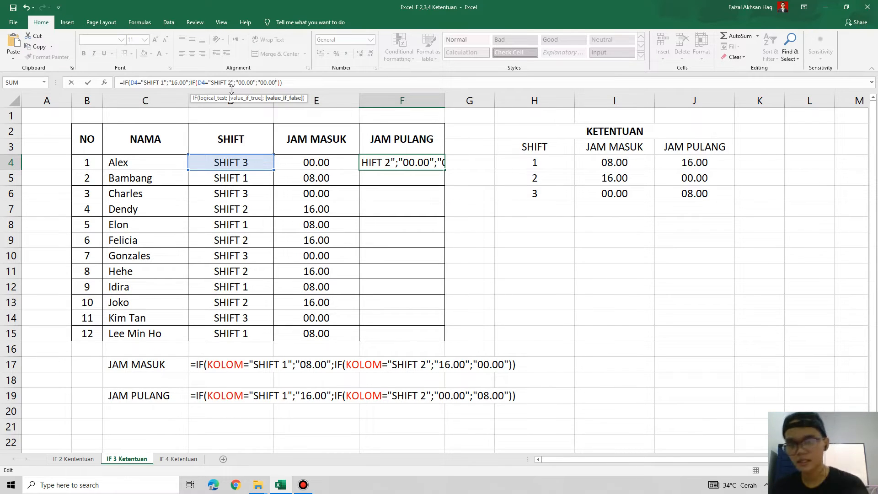
{"action": "key", "text": "Left"}
{"action": "key", "text": "Left"}
{"action": "key", "text": "BackSpace"}
{"action": "type", "text": "9"}
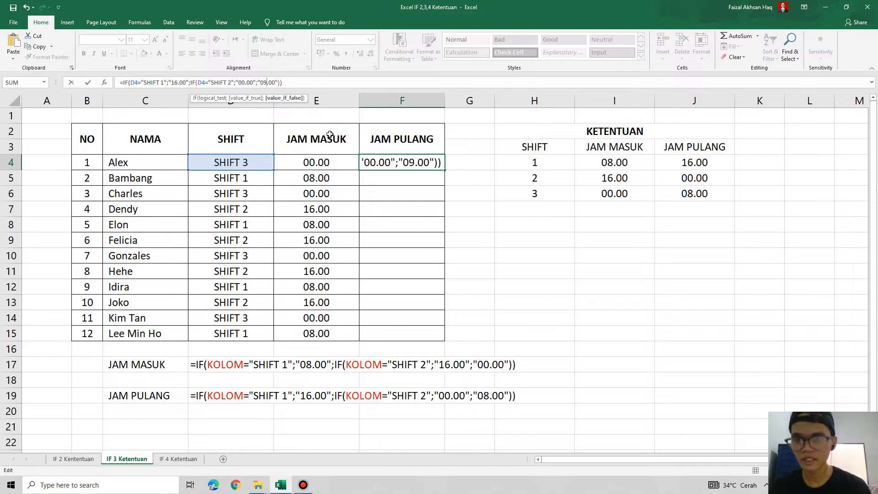
{"action": "key", "text": "BackSpace"}
{"action": "type", "text": "8"}
{"action": "key", "text": "Return"}
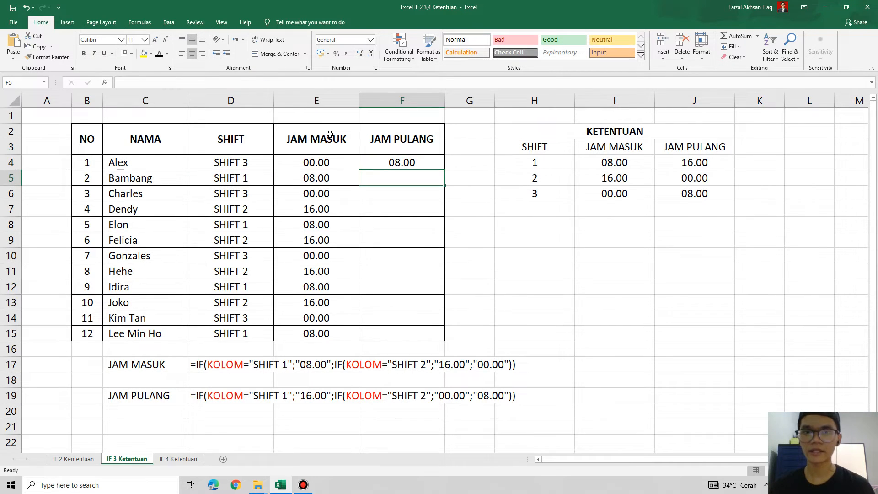
Copy the JAM PULANG formula from F4 down through F15.
{"action": "left_click", "coordinate": [442, 165]}
{"action": "left_click_drag", "start_coordinate": [444, 170], "coordinate": [430, 338]}
{"action": "left_click", "coordinate": [469, 361]}
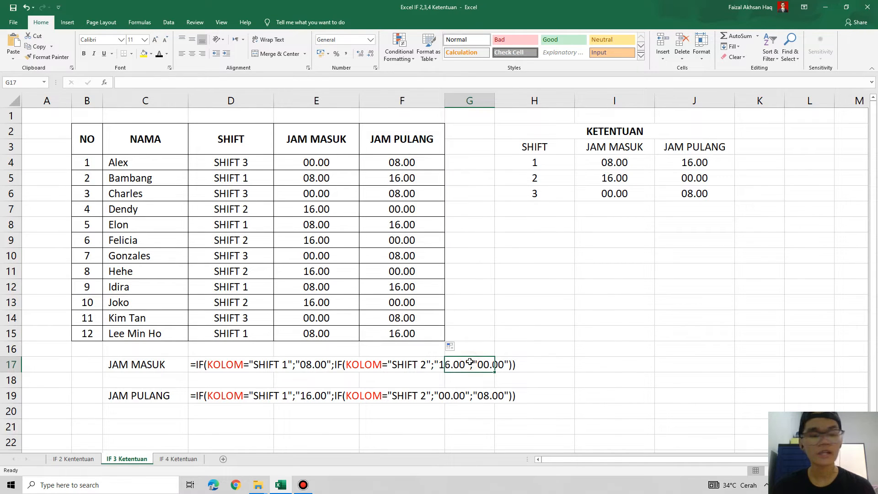
Check row 4's JAM MASUK and JAM PULANG results against the shift 3 row of the KETENTUAN table.
{"action": "left_click", "coordinate": [313, 165]}
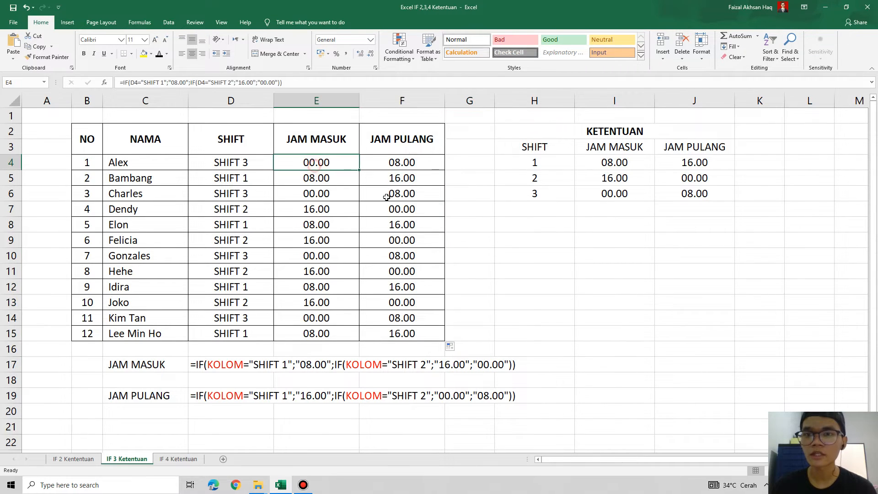
{"action": "left_click", "coordinate": [251, 166]}
{"action": "left_click", "coordinate": [307, 168]}
{"action": "left_click", "coordinate": [613, 195]}
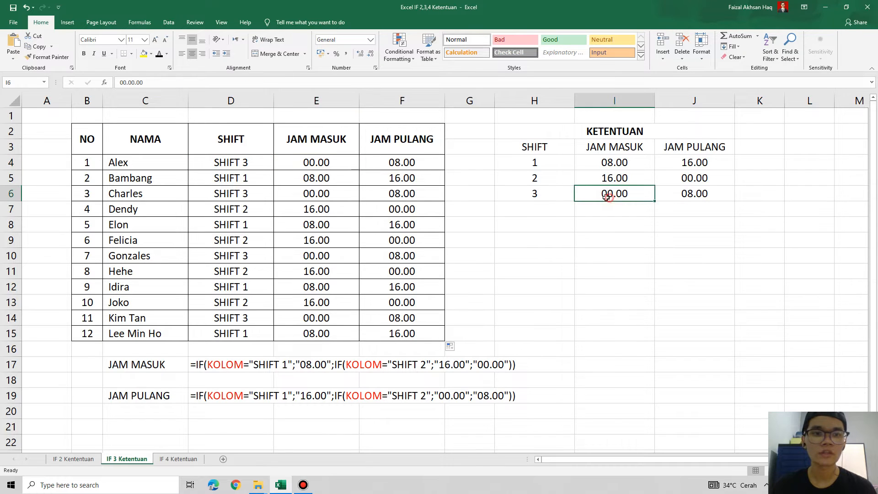
{"action": "left_click", "coordinate": [225, 167]}
{"action": "left_click", "coordinate": [423, 164]}
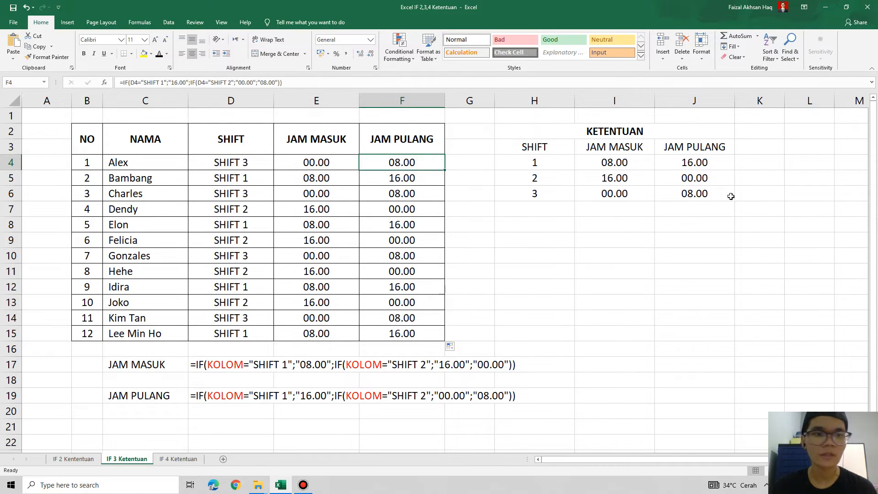
{"action": "left_click", "coordinate": [683, 194]}
Compare row 5's entry and exit times with the shift 1 row of the KETENTUAN table.
{"action": "left_click", "coordinate": [244, 181]}
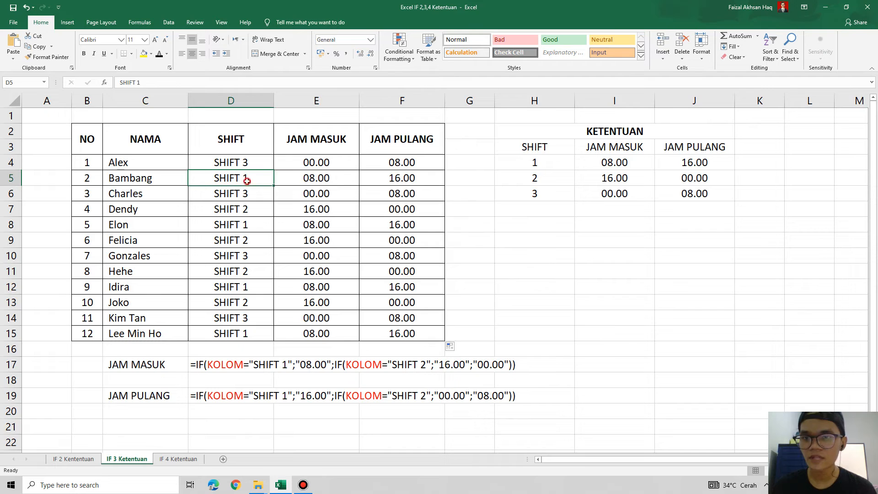
{"action": "left_click", "coordinate": [332, 181]}
{"action": "left_click", "coordinate": [611, 163]}
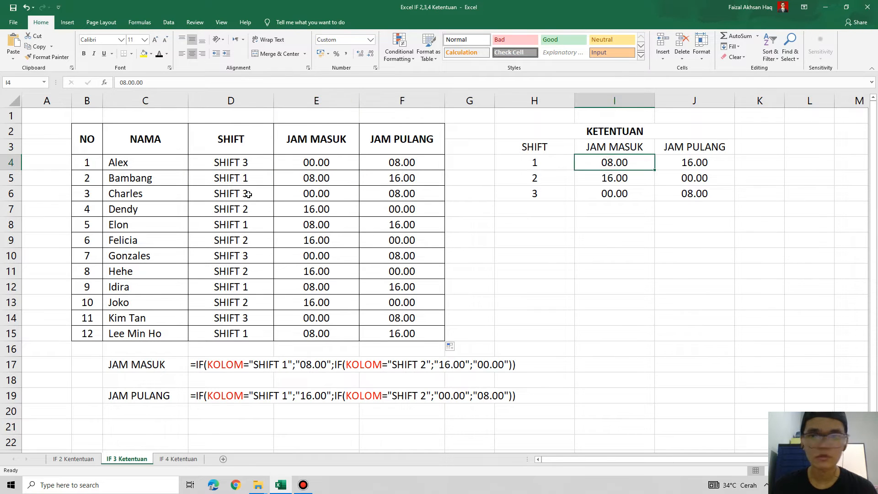
{"action": "left_click", "coordinate": [259, 178]}
{"action": "left_click", "coordinate": [402, 183]}
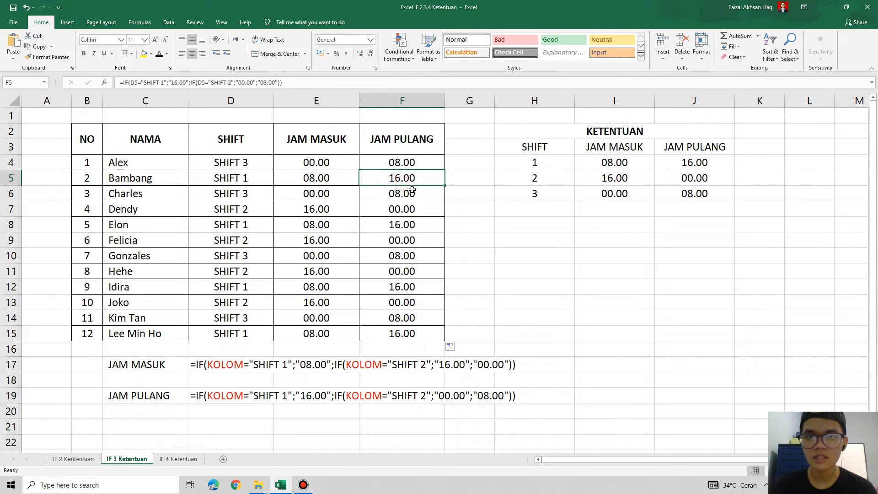
{"action": "left_click", "coordinate": [548, 163]}
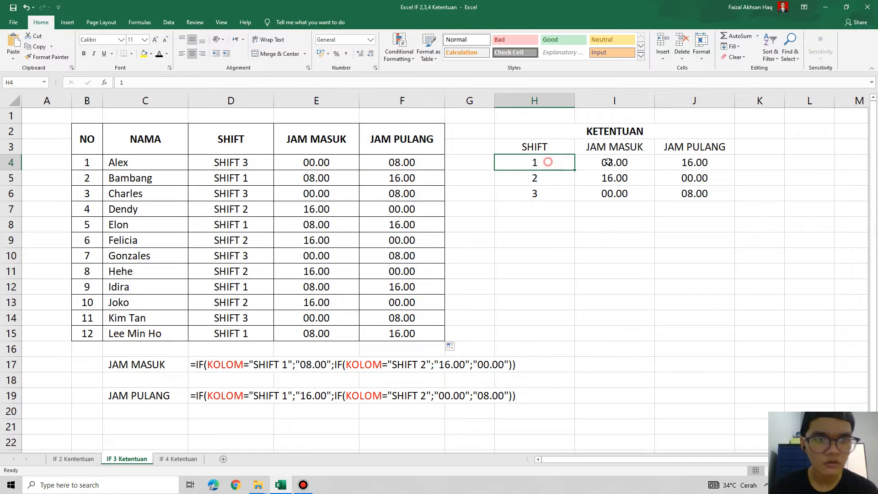
{"action": "left_click", "coordinate": [679, 162]}
Check row 7's two times against the shift 2 rule and review the three shifts in the KETENTUAN table.
{"action": "left_click", "coordinate": [252, 209]}
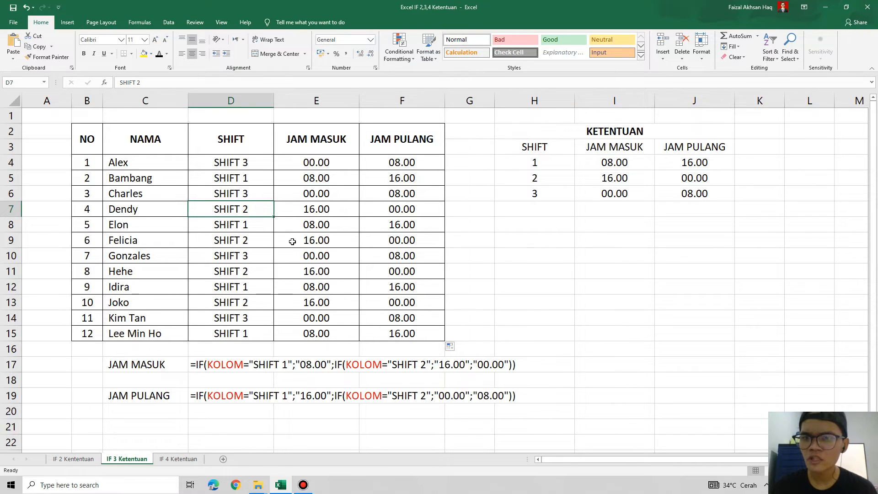
{"action": "left_click", "coordinate": [334, 208]}
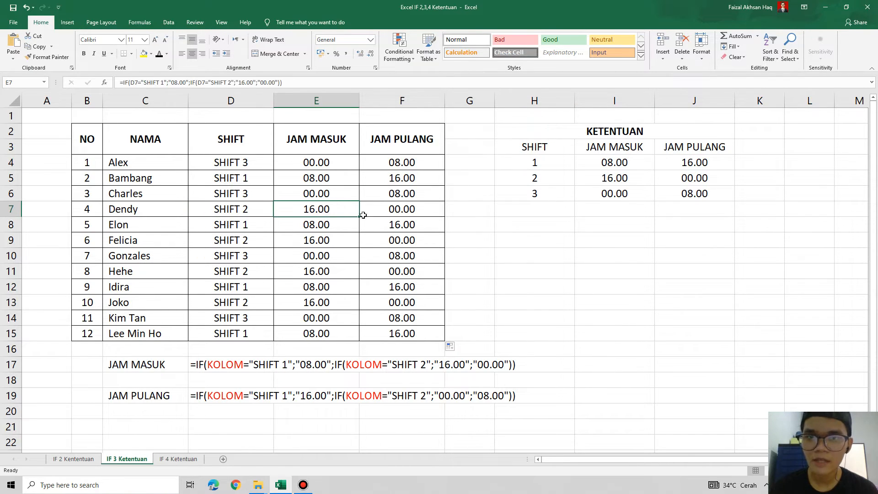
{"action": "left_click", "coordinate": [403, 213]}
{"action": "left_click", "coordinate": [537, 183]}
{"action": "left_click", "coordinate": [610, 183]}
{"action": "left_click", "coordinate": [707, 183]}
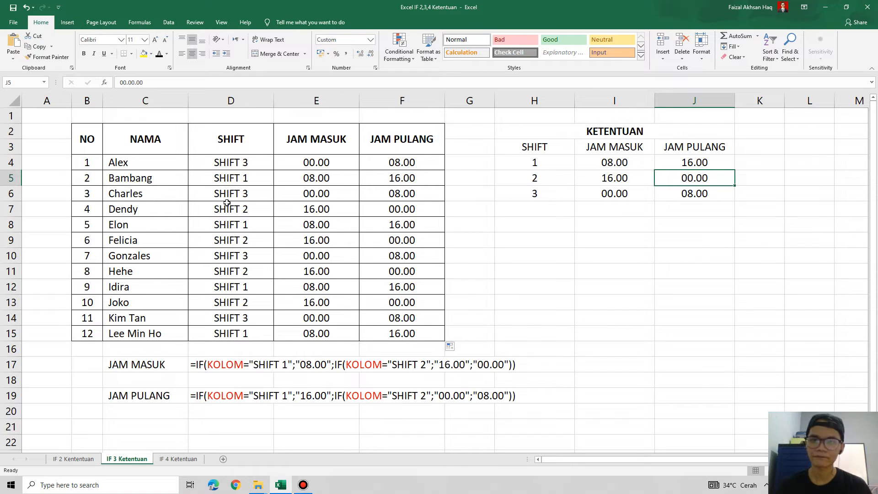
{"action": "left_click", "coordinate": [541, 166]}
{"action": "left_click", "coordinate": [545, 180]}
{"action": "left_click", "coordinate": [549, 191]}
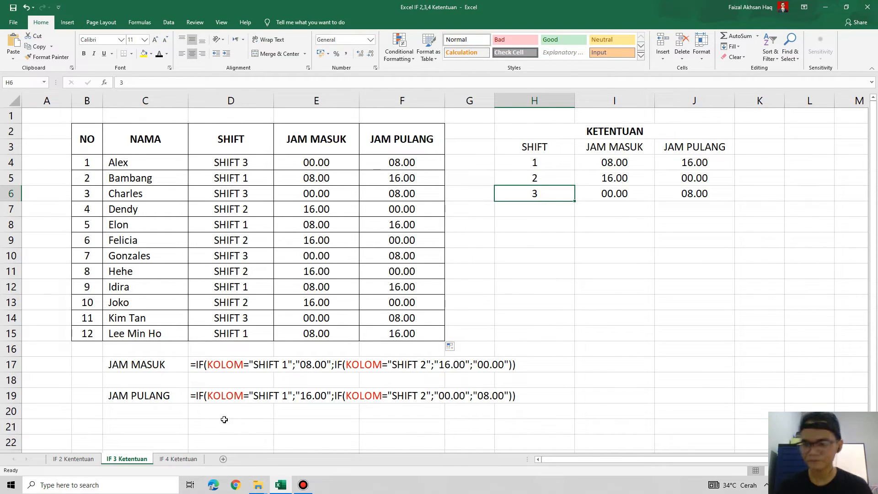
Open the IF 4 Ketentuan sheet and look over its score table from NO to RATA-RATA.
{"action": "left_click", "coordinate": [188, 459]}
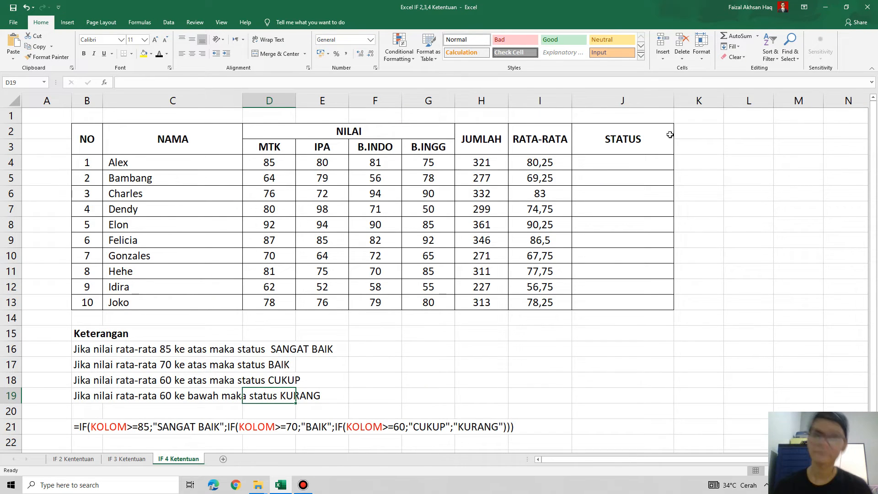
{"action": "left_click", "coordinate": [655, 135]}
{"action": "left_click", "coordinate": [155, 162]}
{"action": "left_click_drag", "start_coordinate": [91, 135], "coordinate": [540, 302]}
{"action": "left_click", "coordinate": [540, 302]}
{"action": "left_click_drag", "start_coordinate": [92, 145], "coordinate": [539, 301]}
{"action": "left_click", "coordinate": [539, 302]}
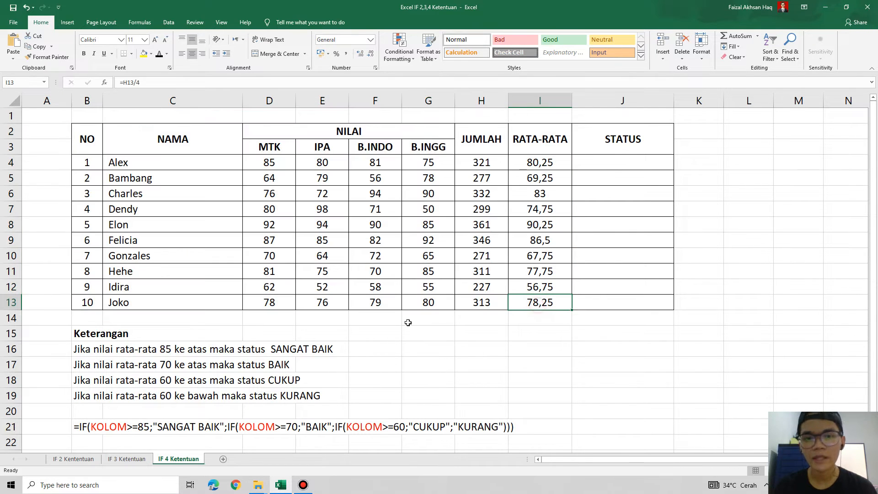
Compare the score table with the one on the IF 2 Kententuan sheet, then return to IF 4 Ketentuan.
{"action": "left_click", "coordinate": [76, 459]}
{"action": "left_click_drag", "start_coordinate": [91, 150], "coordinate": [526, 299]}
{"action": "left_click", "coordinate": [522, 302]}
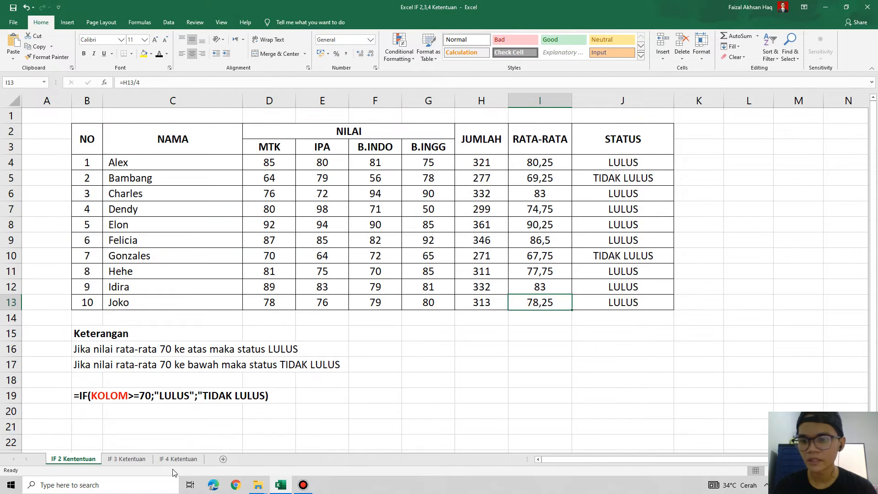
{"action": "left_click", "coordinate": [179, 459]}
{"action": "left_click", "coordinate": [122, 162]}
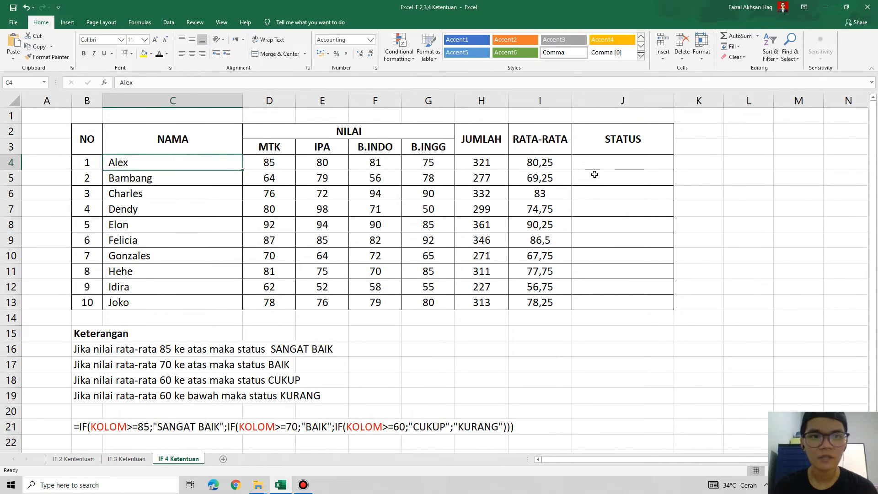
Review the Keterangan status rules in rows 16 to 19 and the RATA-RATA values in I4:I13.
{"action": "left_click", "coordinate": [581, 161]}
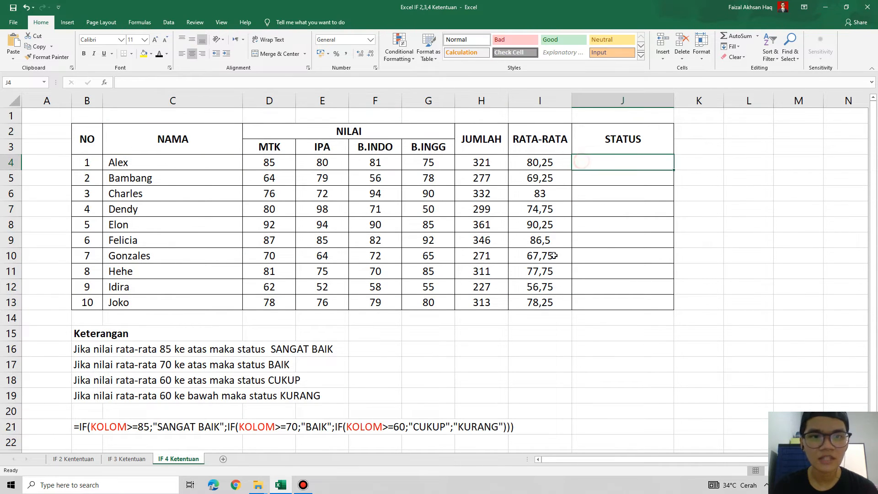
{"action": "left_click", "coordinate": [275, 352]}
{"action": "left_click", "coordinate": [277, 364]}
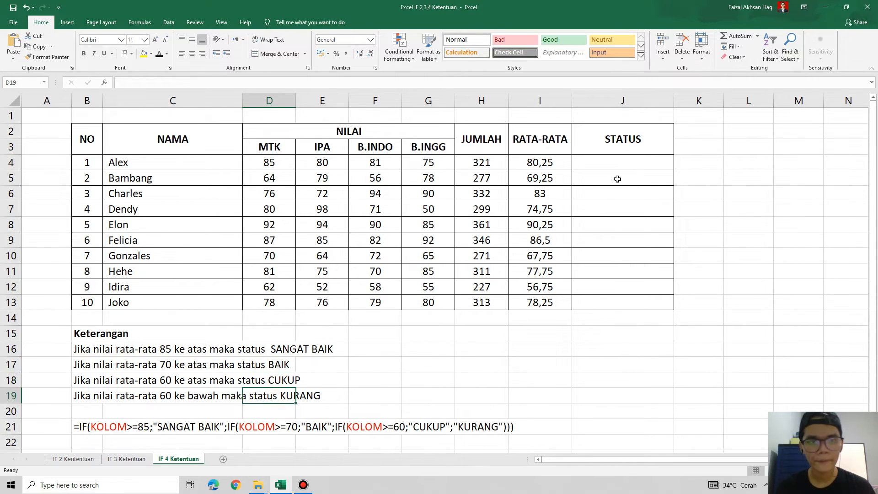
{"action": "left_click", "coordinate": [619, 160]}
{"action": "left_click_drag", "start_coordinate": [540, 163], "coordinate": [540, 303]}
Start an IF formula in STATUS cell J4 that returns "SANGAT BAIK" when I4>=85.
{"action": "left_click", "coordinate": [624, 163]}
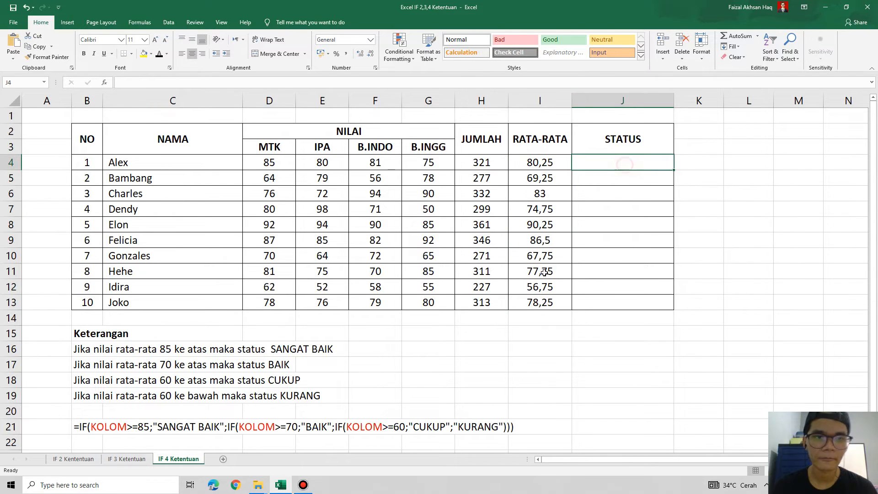
{"action": "type", "text": "=if)"}
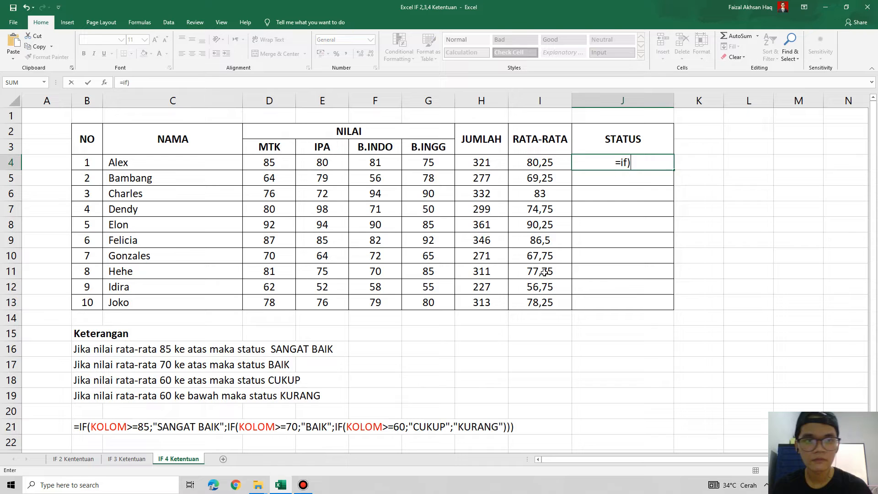
{"action": "key", "text": "BackSpace"}
{"action": "type", "text": "("}
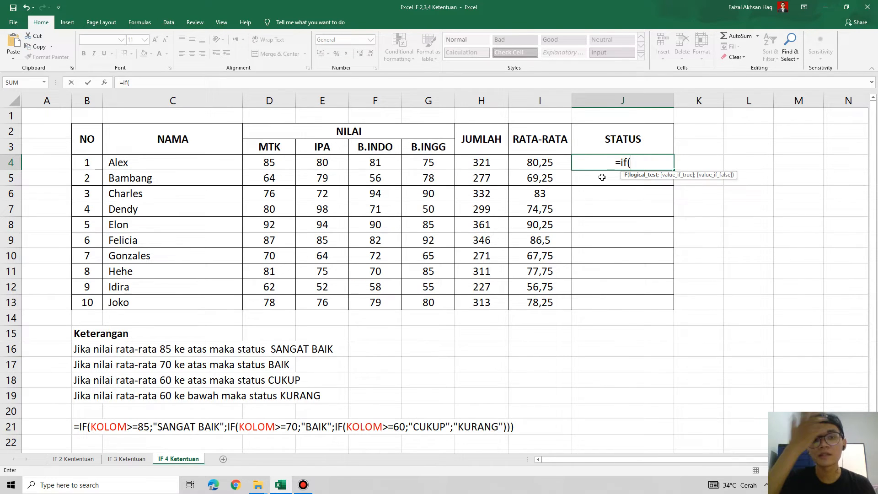
{"action": "left_click", "coordinate": [547, 166]}
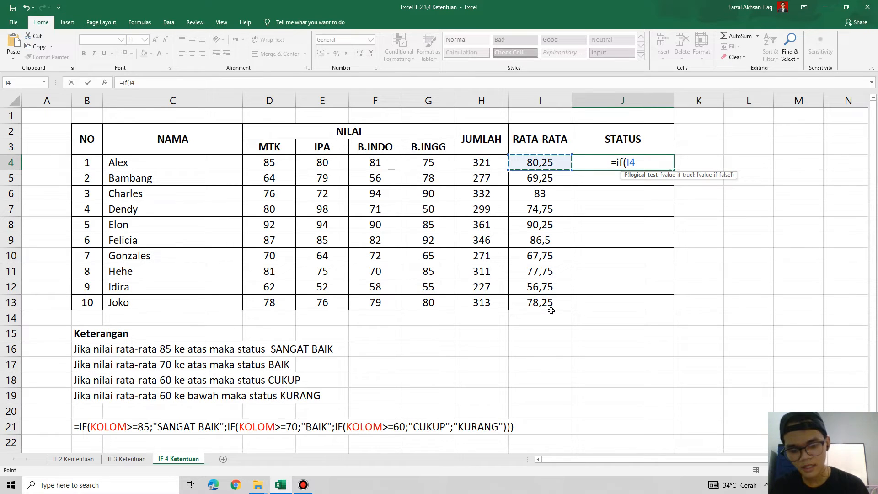
{"action": "type", "text": ">"}
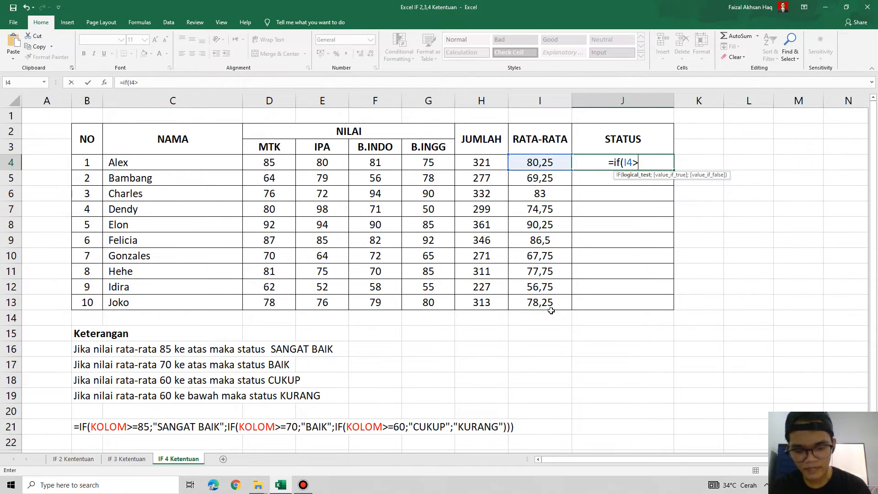
{"action": "type", "text": "="}
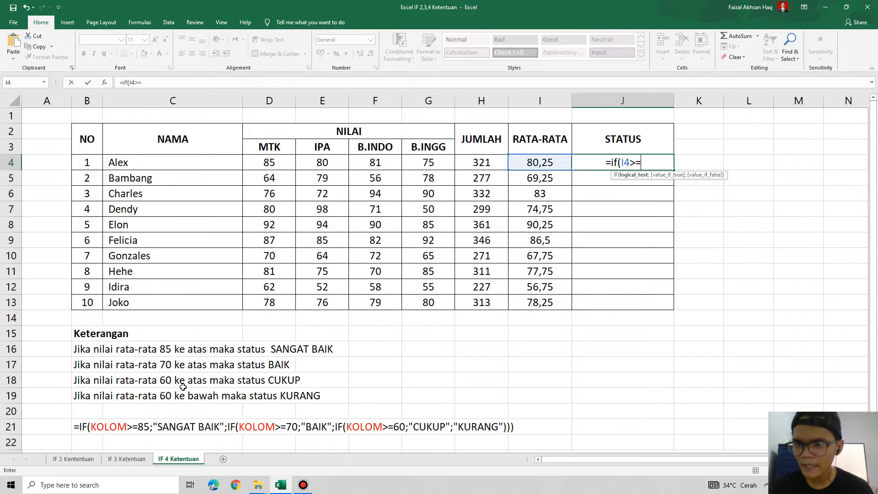
{"action": "type", "text": "85"}
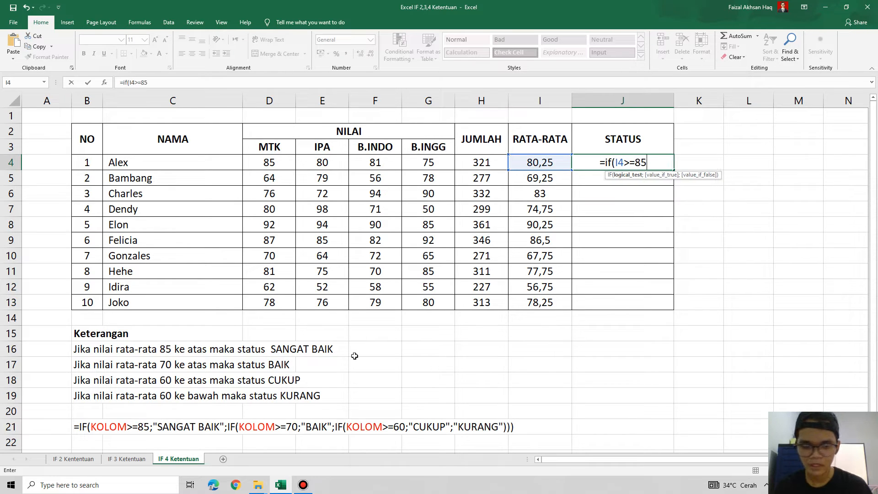
{"action": "type", "text": ";\""}
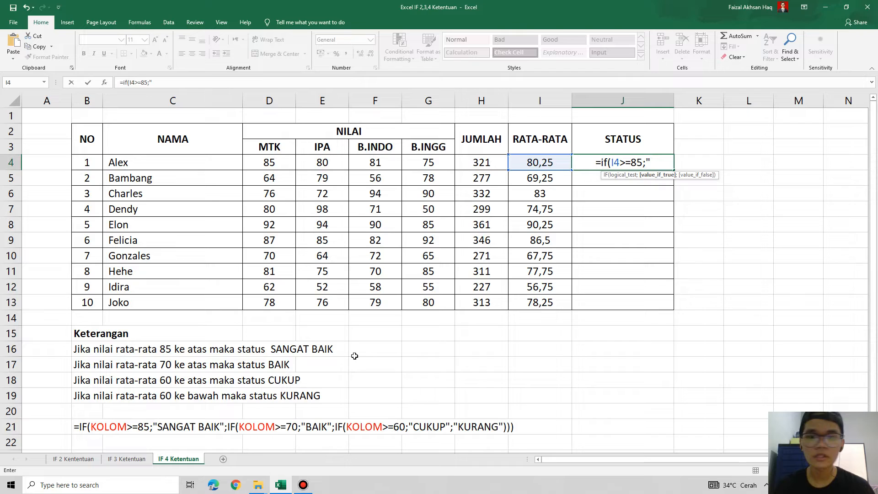
{"action": "type", "text": "SANGAT BAIK"}
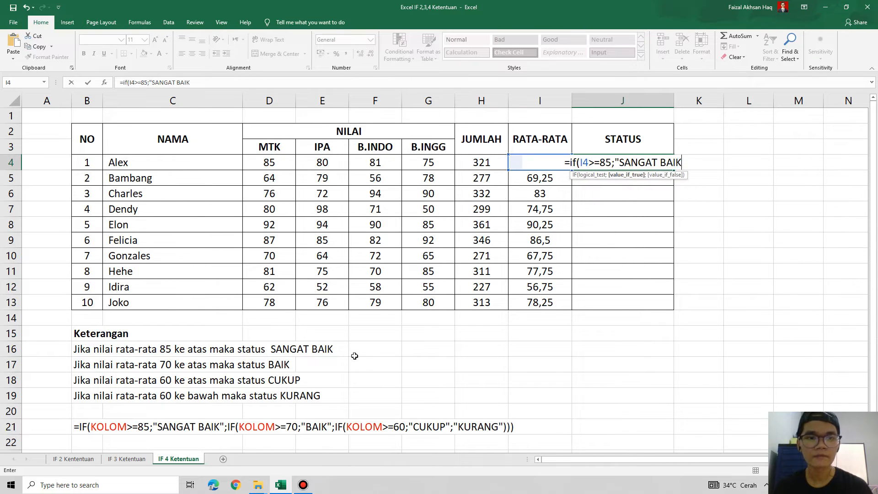
Nest a second IF in the J4 formula that returns "BAIK" when I4>=70.
{"action": "type", "text": "\";if("}
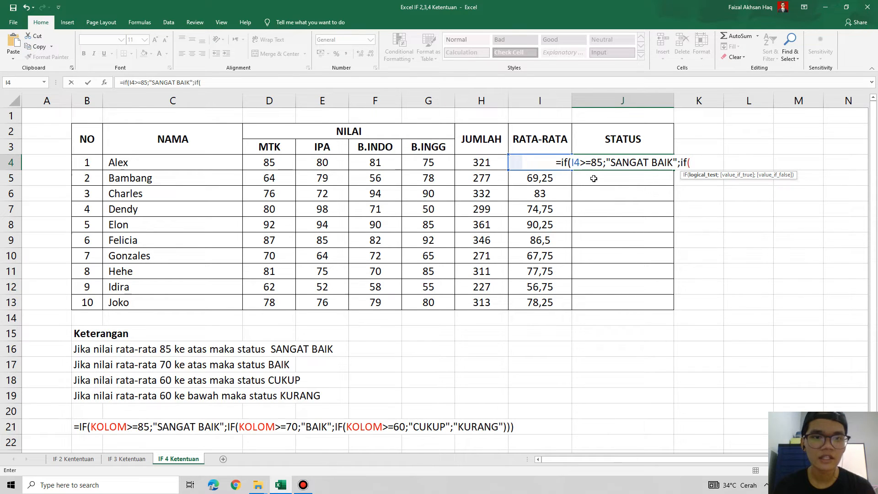
{"action": "type", "text": "I4"}
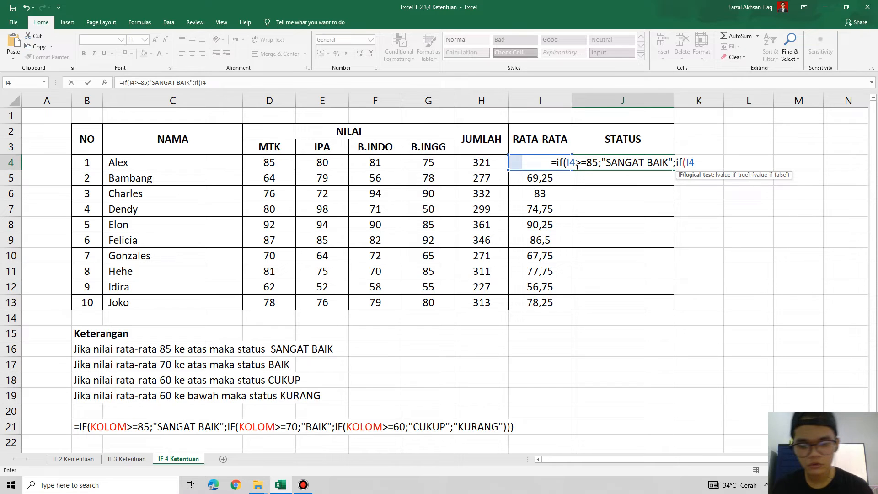
{"action": "type", "text": ">="}
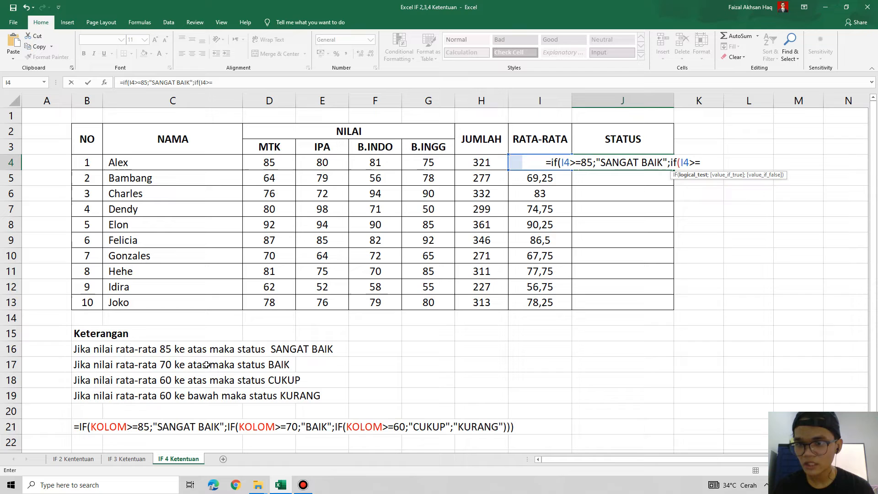
{"action": "type", "text": "70;"}
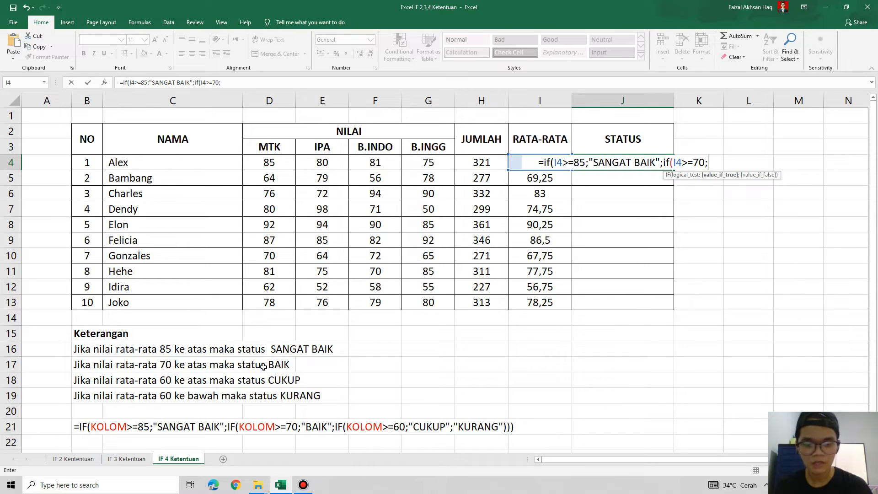
{"action": "type", "text": "\"BAIK\""}
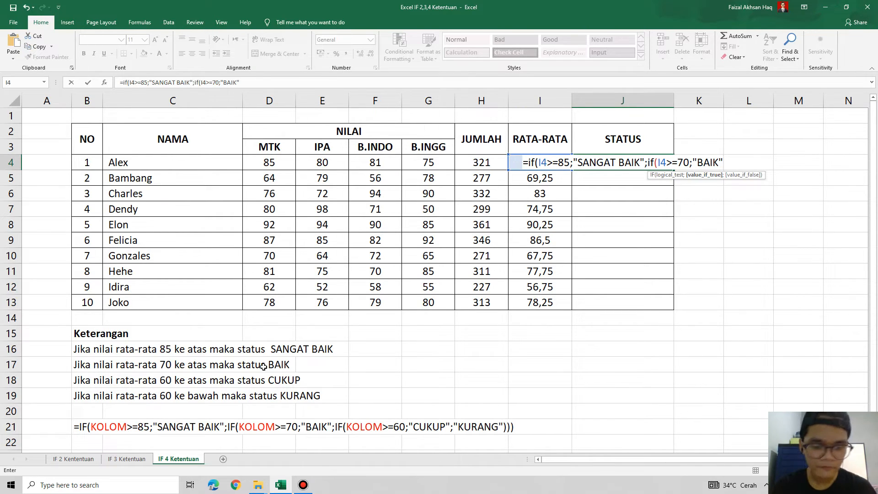
Nest a third IF in the J4 formula that returns "CUKUP" when I4>=60.
{"action": "type", "text": ";if(I"}
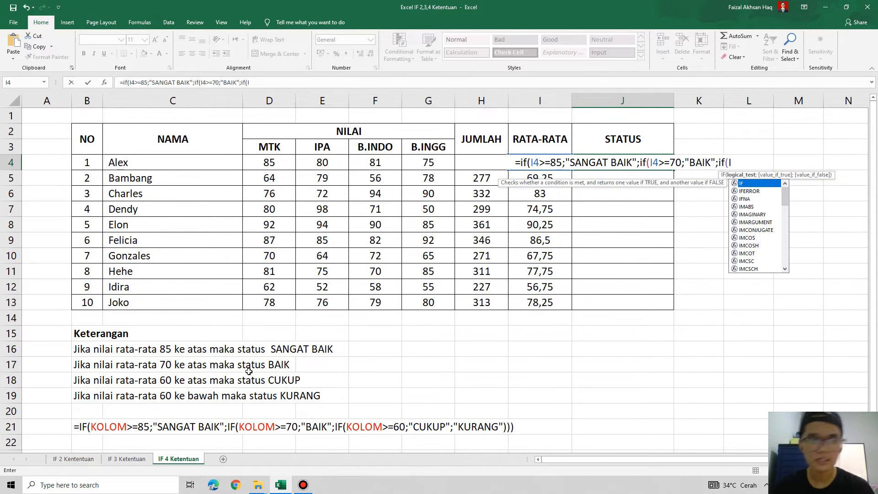
{"action": "type", "text": "4>="}
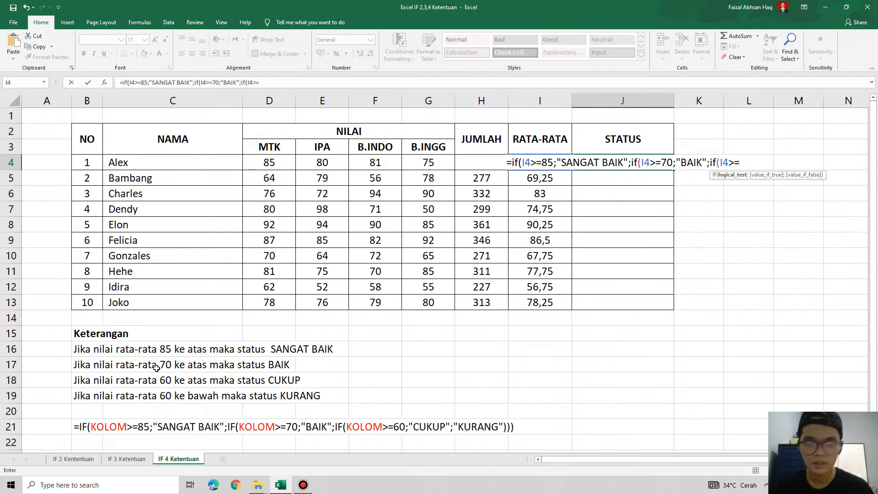
{"action": "type", "text": "60;\""}
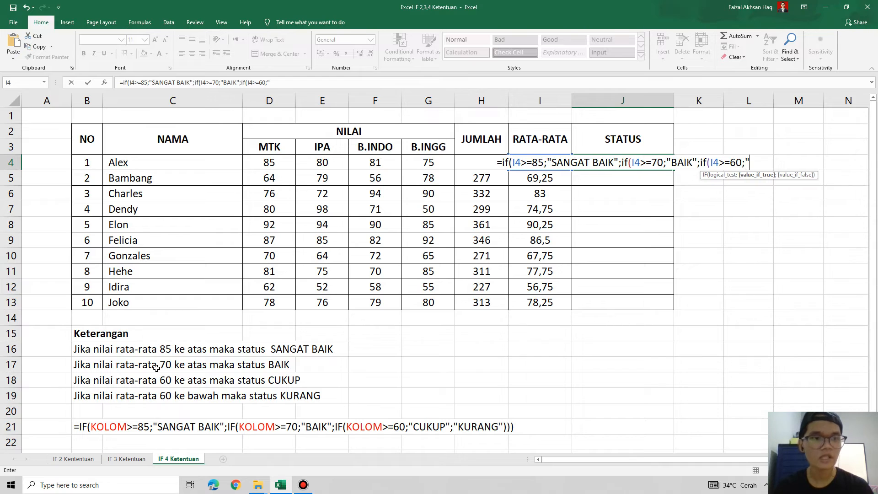
{"action": "type", "text": "CUKUP"}
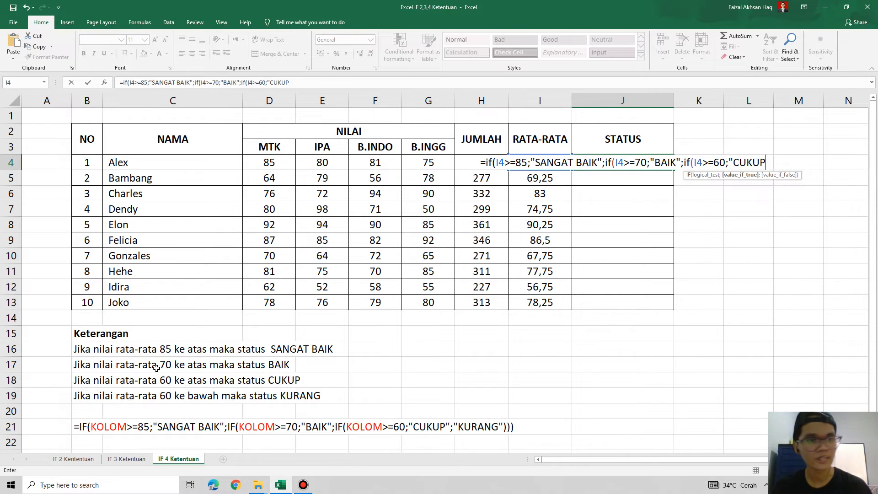
{"action": "type", "text": "\""}
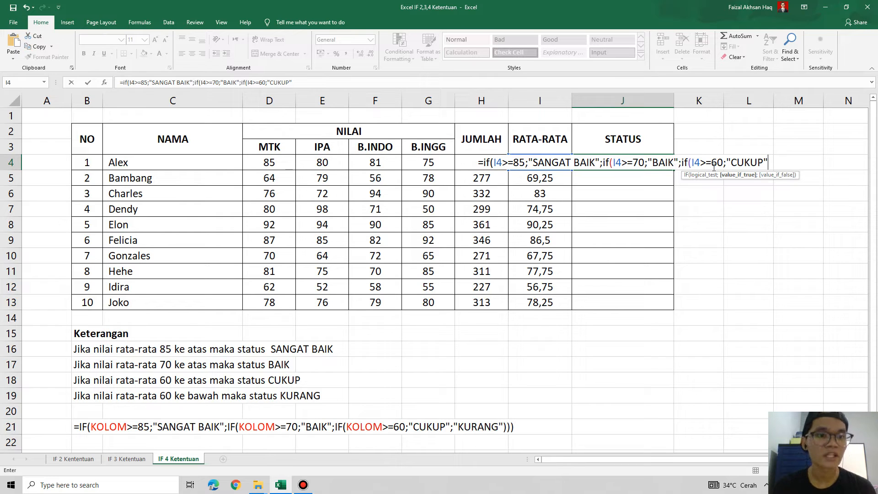
Complete the J4 formula with "KURANG" as the final otherwise value and fill it down the STATUS column to J13.
{"action": "type", "text": ";"}
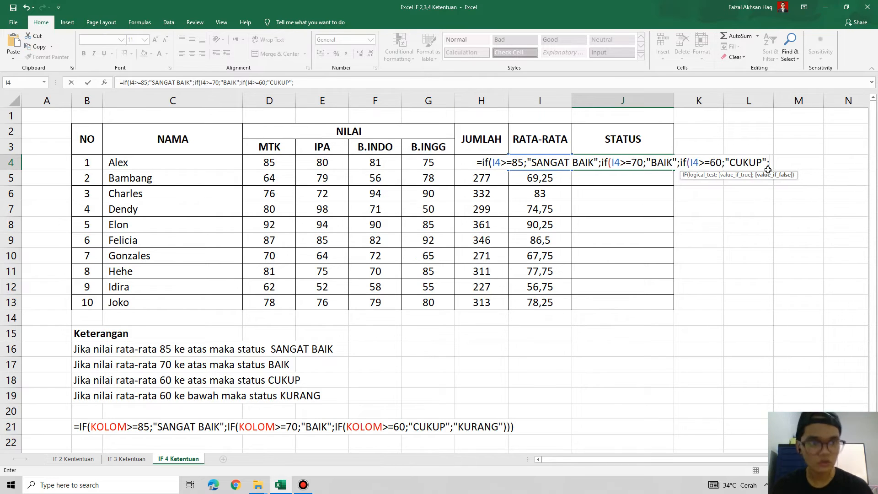
{"action": "type", "text": "\""}
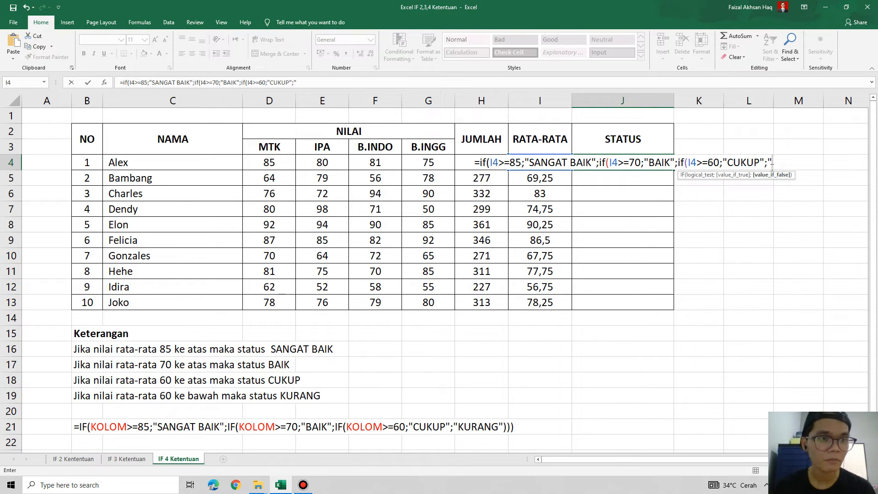
{"action": "type", "text": "KURANG\""}
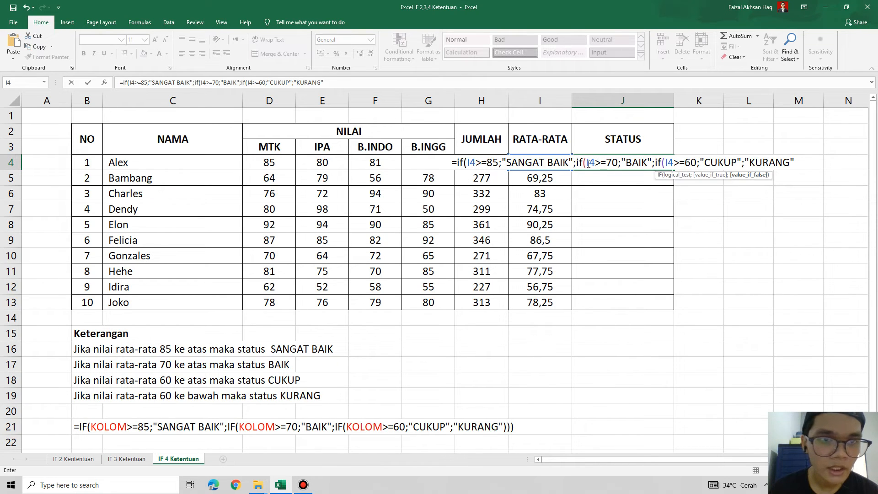
{"action": "type", "text": ")))"}
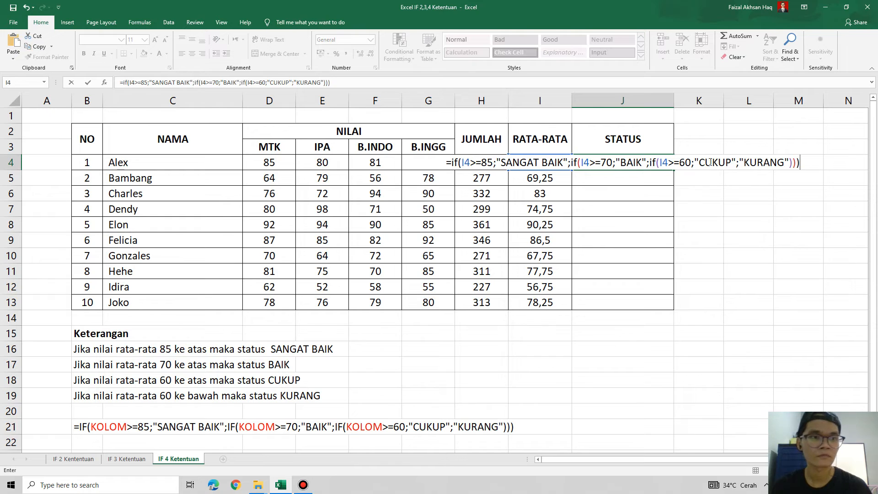
{"action": "key", "text": "Return"}
{"action": "left_click", "coordinate": [657, 167]}
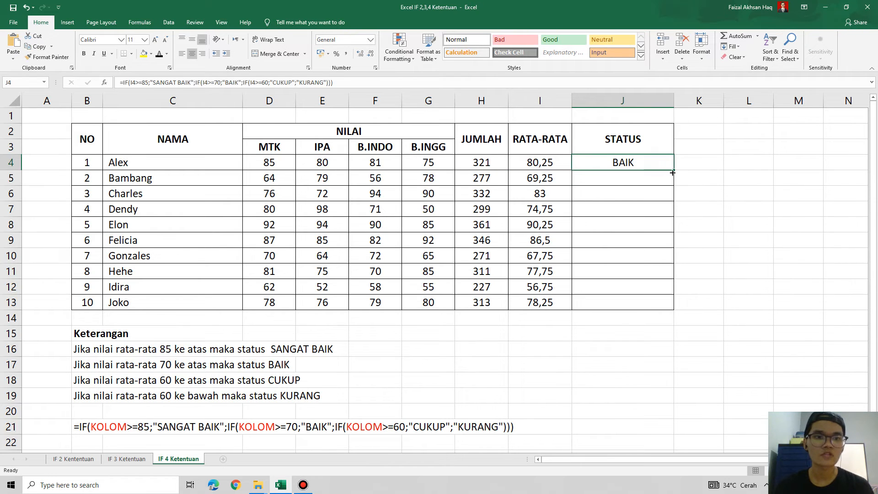
{"action": "left_click_drag", "start_coordinate": [673, 170], "coordinate": [668, 312]}
Check the averages and STATUS results in rows 4 and 5 against the Keterangan rules for 70 and 60.
{"action": "left_click", "coordinate": [649, 164]}
{"action": "left_click", "coordinate": [547, 168]}
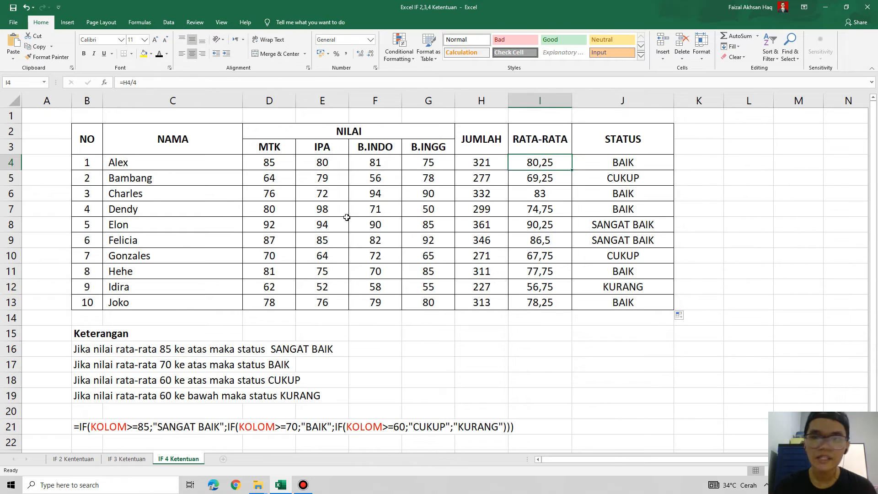
{"action": "left_click", "coordinate": [560, 159]}
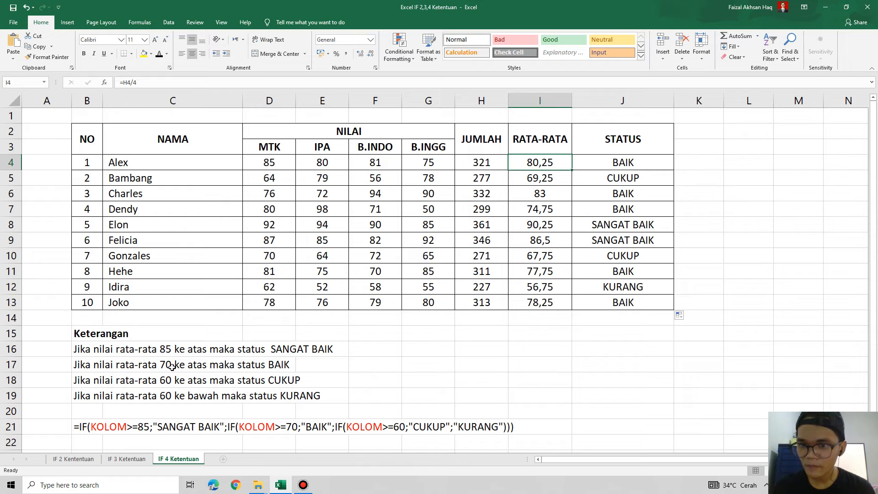
{"action": "left_click", "coordinate": [636, 164]}
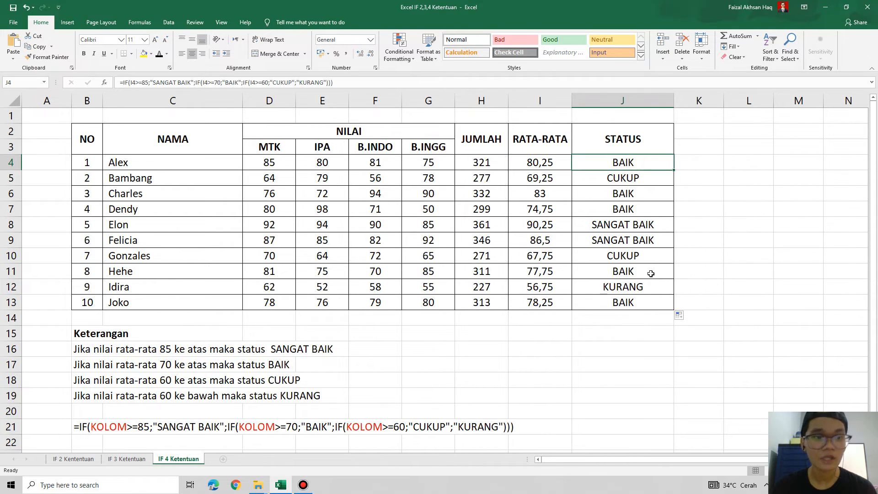
{"action": "left_click", "coordinate": [532, 176]}
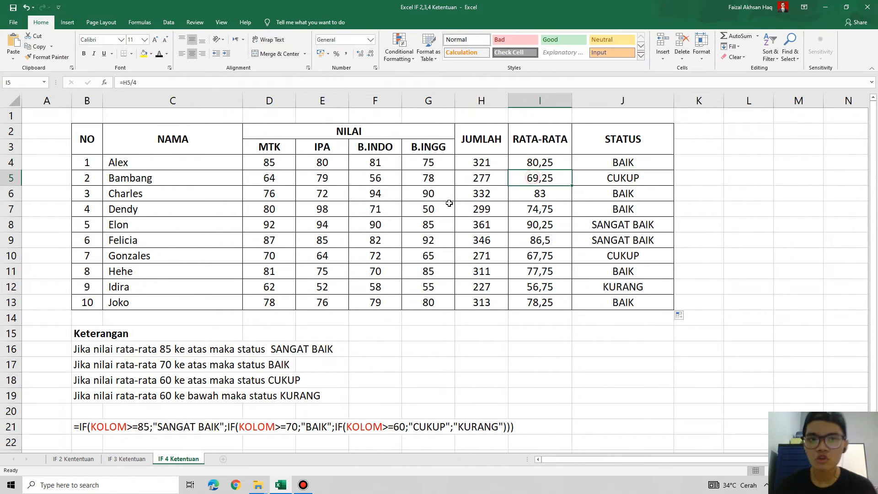
{"action": "left_click", "coordinate": [161, 181]}
{"action": "left_click", "coordinate": [561, 179]}
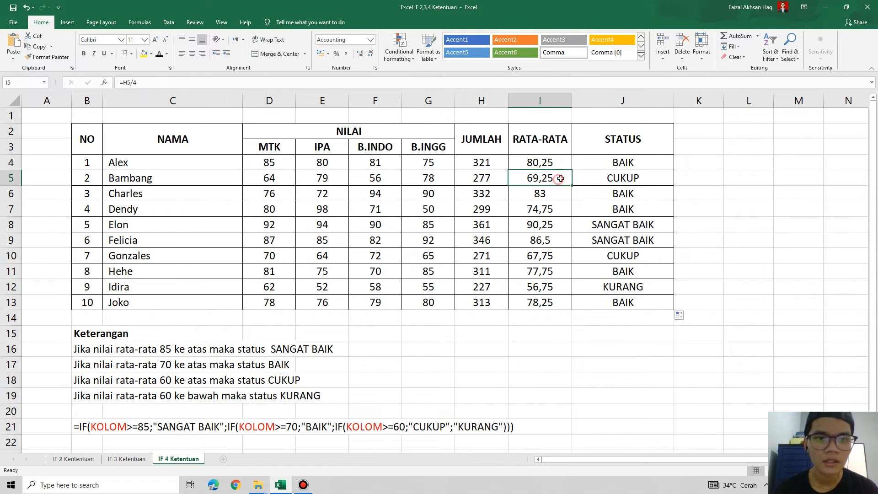
{"action": "left_click", "coordinate": [144, 385]}
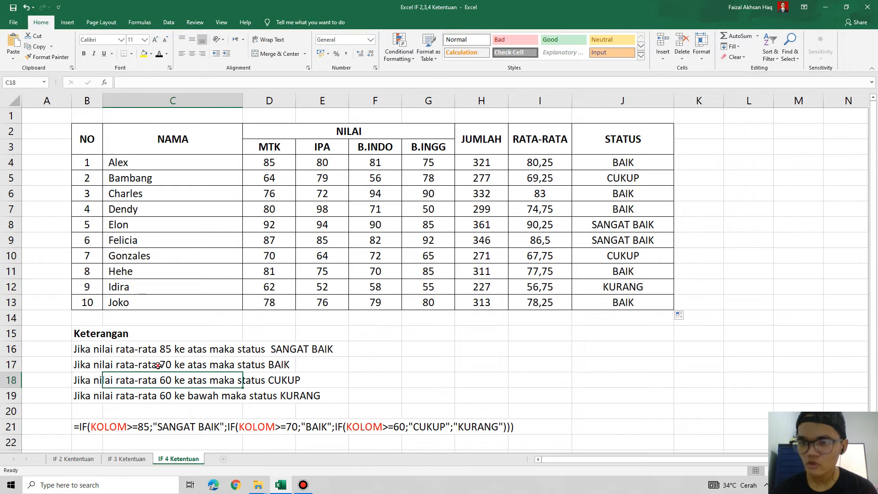
{"action": "left_click", "coordinate": [157, 366]}
{"action": "left_click", "coordinate": [610, 180]}
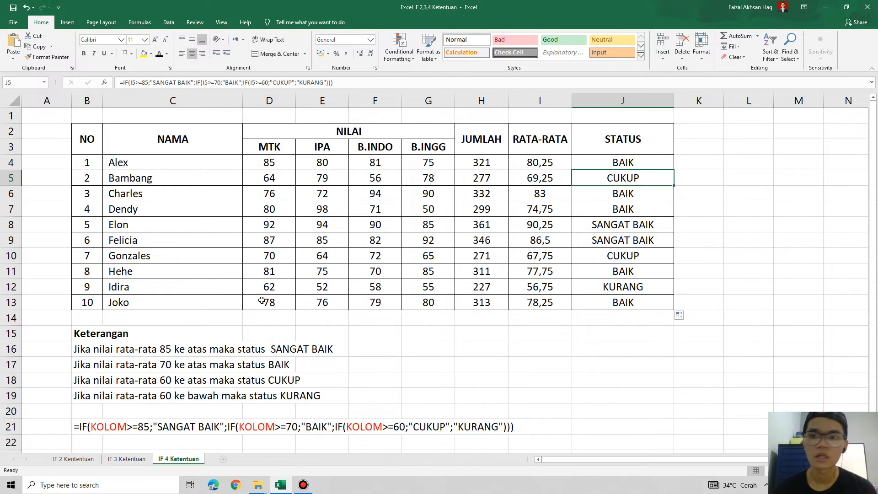
Check the STATUS results in rows 8 to 12, comparing row 12's average with the rule for values under 60.
{"action": "left_click", "coordinate": [610, 227]}
{"action": "left_click", "coordinate": [168, 228]}
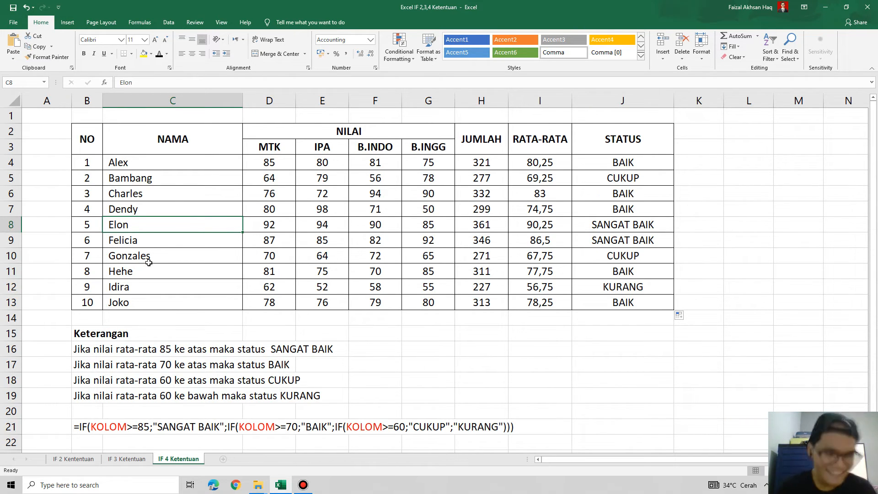
{"action": "left_click", "coordinate": [620, 240]}
{"action": "left_click", "coordinate": [626, 259]}
{"action": "left_click", "coordinate": [626, 273]}
{"action": "left_click", "coordinate": [635, 292]}
{"action": "left_click", "coordinate": [158, 289]}
{"action": "left_click", "coordinate": [614, 286]}
{"action": "left_click", "coordinate": [540, 288]}
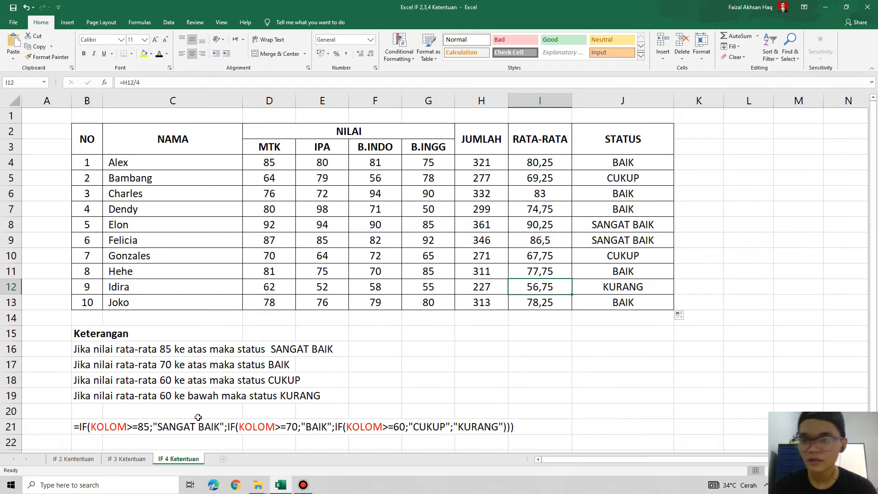
{"action": "left_click", "coordinate": [630, 287]}
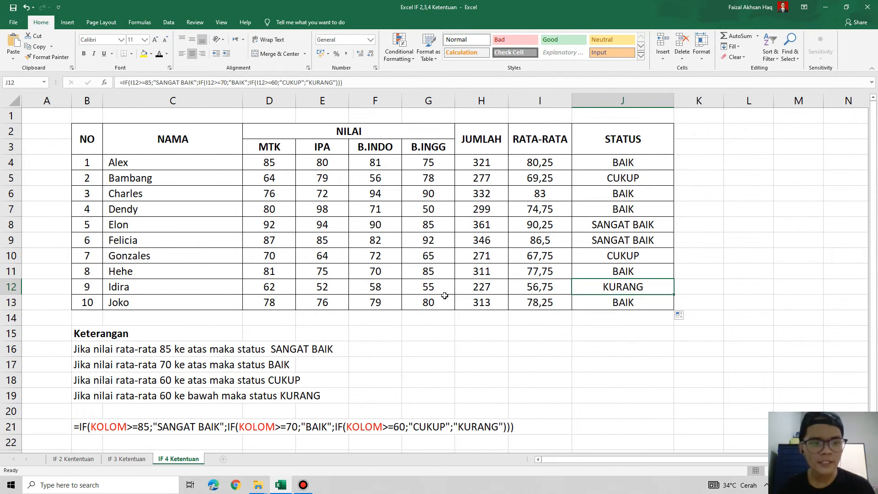
Revisit the IF 2 Kententuan and IF 3 Ketentuan sheets, ending on IF 2 Kententuan.
{"action": "left_click", "coordinate": [73, 458]}
{"action": "left_click", "coordinate": [127, 458]}
{"action": "left_click", "coordinate": [72, 460]}
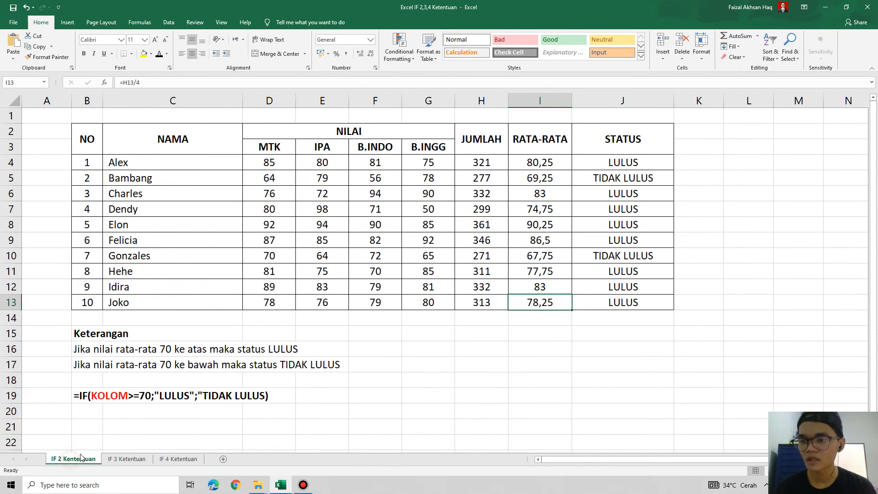
Browse the three IF practice sheets again, ending at the Keterangan rules on IF 4 Ketentuan.
{"action": "left_click", "coordinate": [132, 461]}
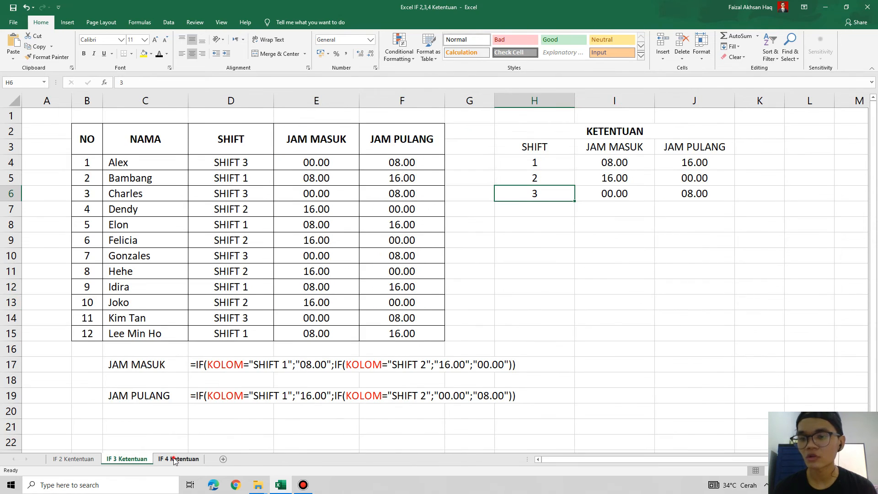
{"action": "left_click", "coordinate": [176, 458]}
{"action": "left_click", "coordinate": [73, 459]}
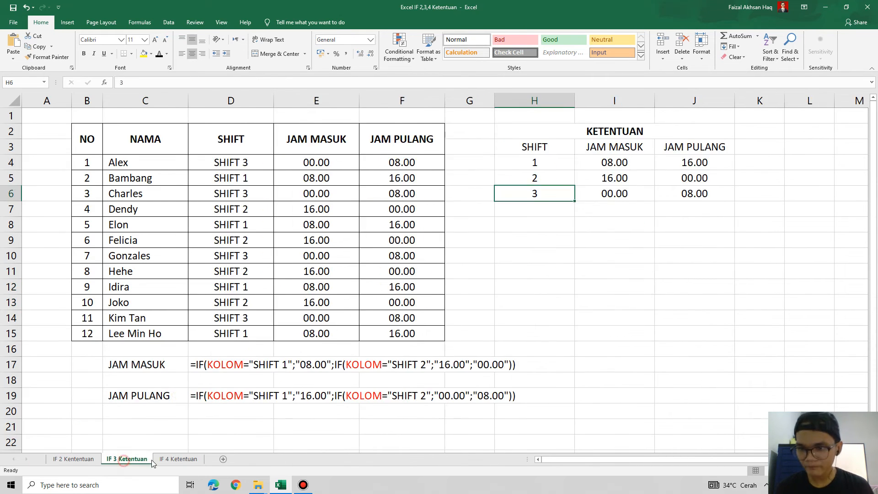
{"action": "left_click", "coordinate": [178, 459]}
{"action": "left_click", "coordinate": [173, 349]}
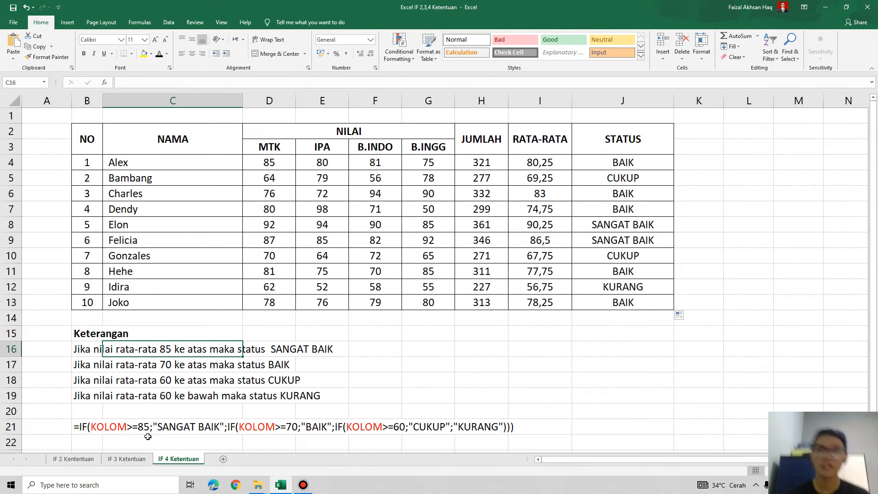
Review the RATA-RATA values from I4 to I13 on the IF 2 Kententuan sheet.
{"action": "left_click", "coordinate": [71, 459]}
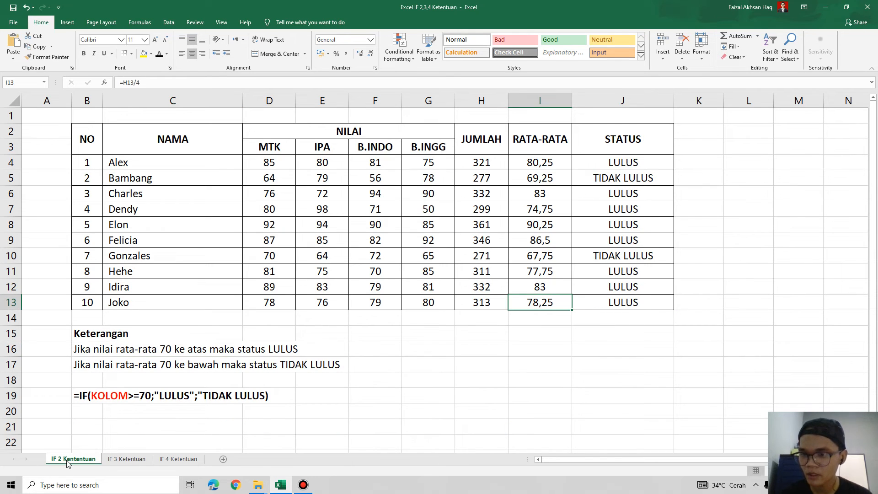
{"action": "left_click", "coordinate": [532, 162]}
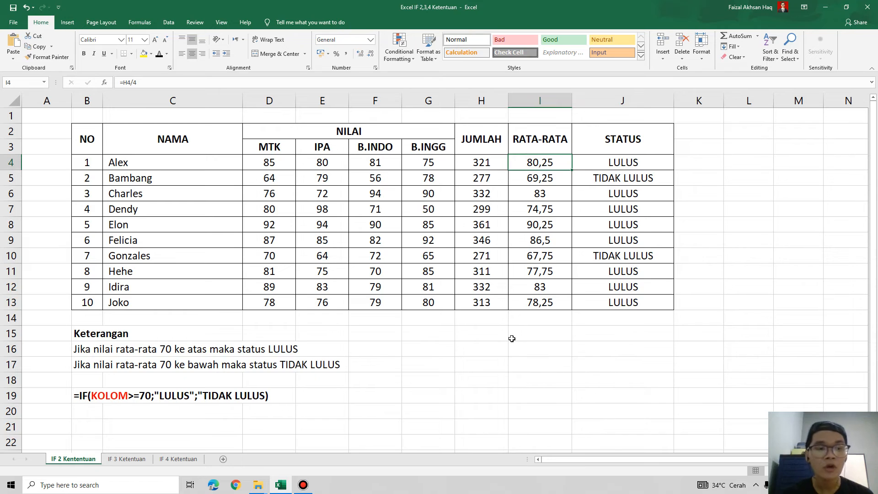
{"action": "left_click_drag", "start_coordinate": [536, 161], "coordinate": [545, 302]}
{"action": "left_click", "coordinate": [547, 304]}
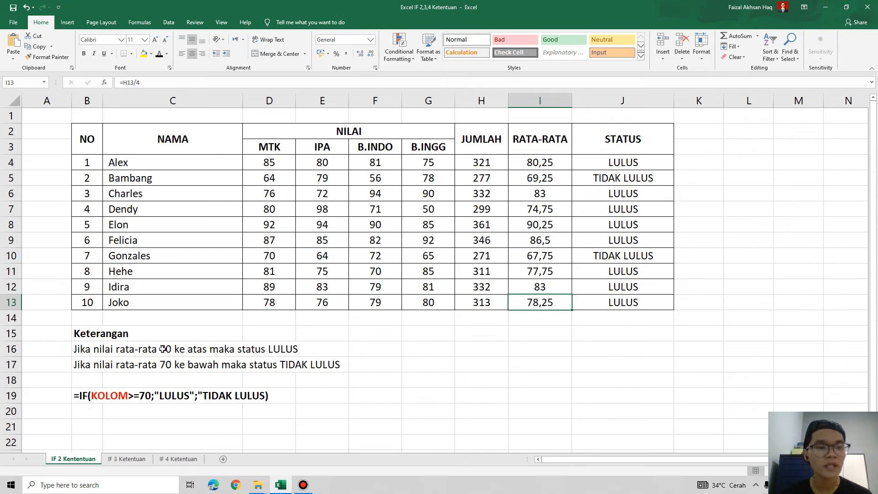
Review the SHIFT column's text entries on the IF 3 Ketentuan sheet, returning to D4.
{"action": "left_click", "coordinate": [123, 459]}
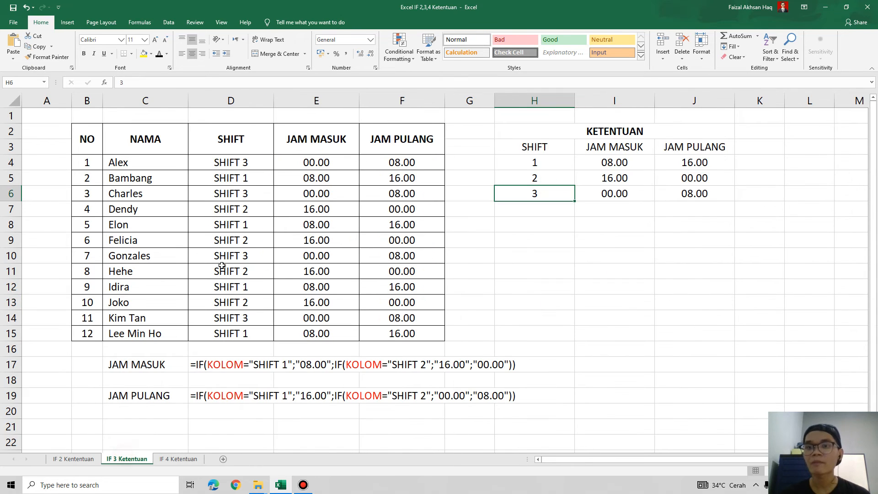
{"action": "left_click_drag", "start_coordinate": [249, 163], "coordinate": [280, 347]}
{"action": "left_click", "coordinate": [230, 166]}
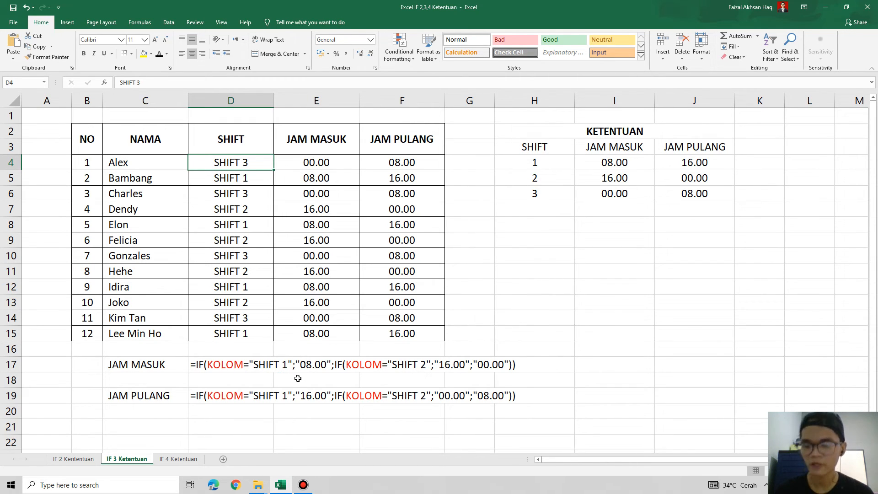
Inspect the JAM MASUK formula in E4 and leave it without changing it.
{"action": "left_click", "coordinate": [334, 160]}
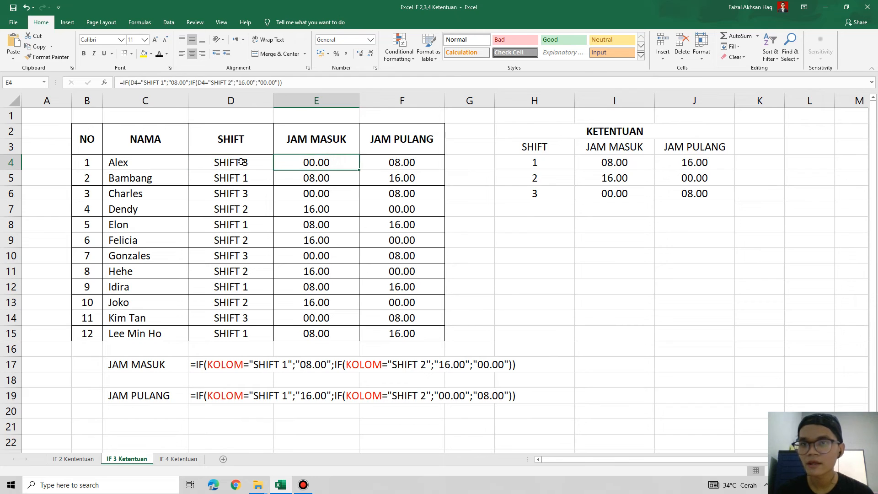
{"action": "left_click", "coordinate": [153, 82]}
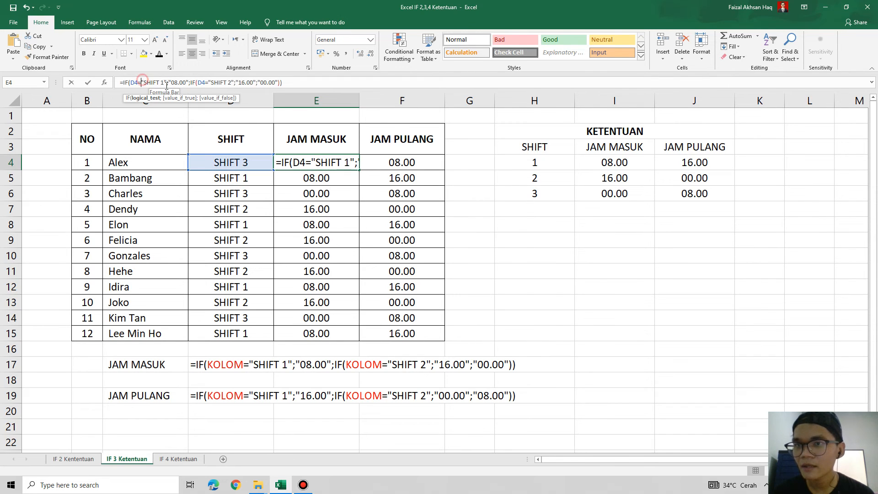
{"action": "left_click", "coordinate": [73, 459]}
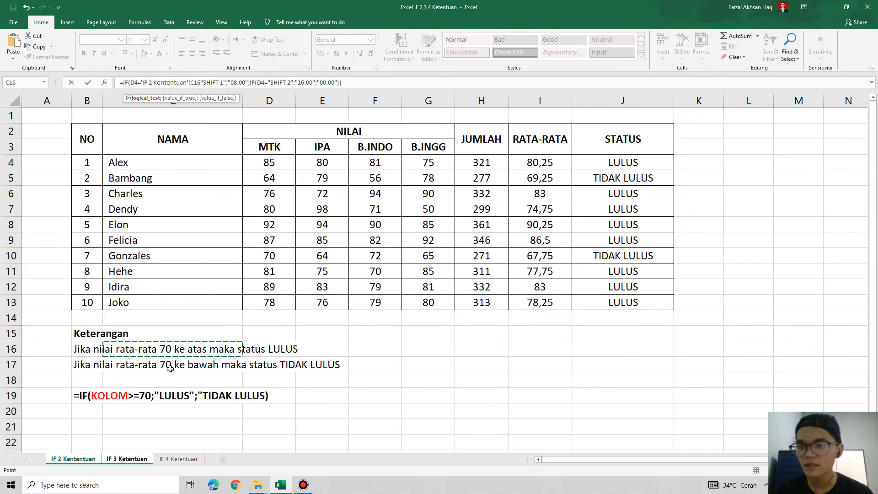
{"action": "key", "text": "Escape"}
Compare the average in I4 with the STATUS formula in J4 on the IF 2 Kententuan sheet.
{"action": "left_click", "coordinate": [79, 459]}
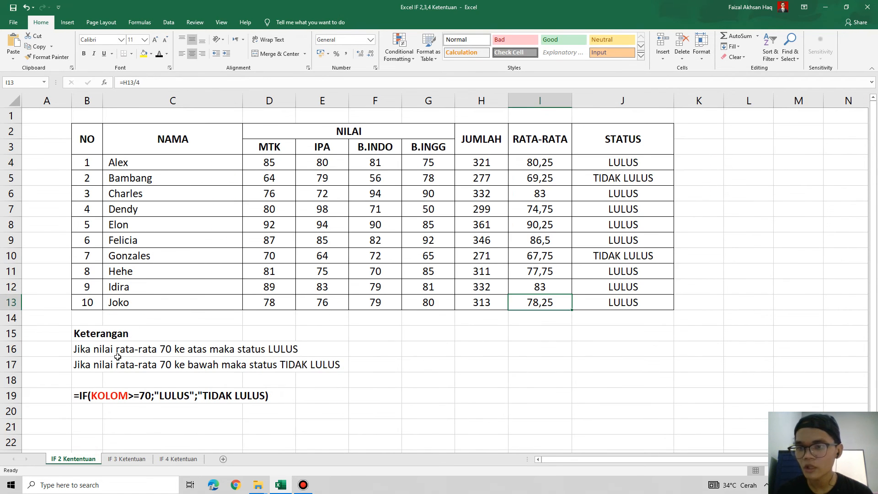
{"action": "left_click", "coordinate": [520, 166]}
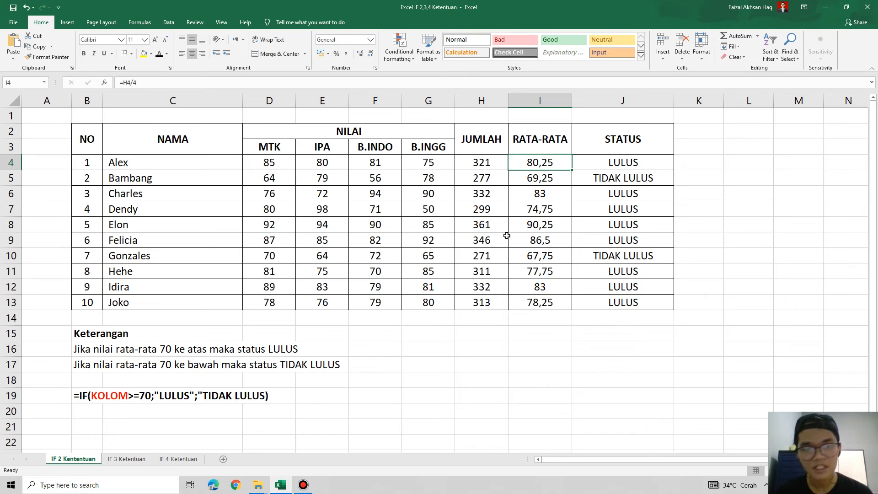
{"action": "left_click", "coordinate": [615, 160]}
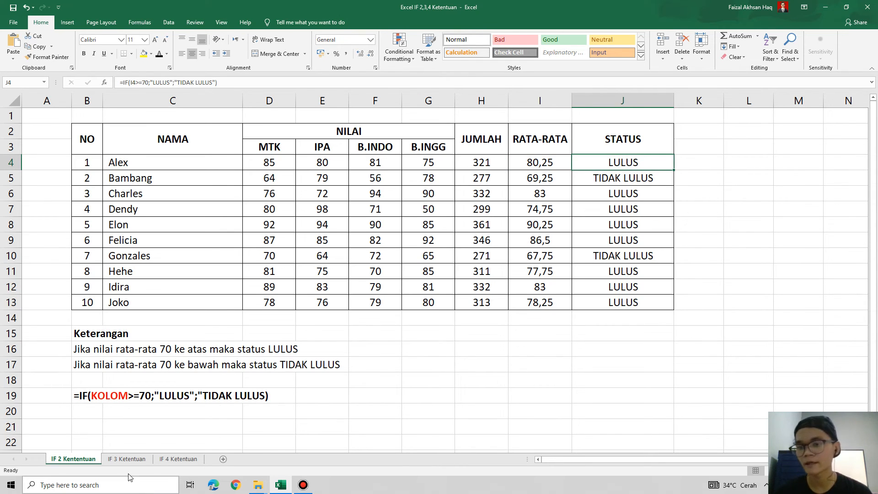
Compare the shift entry in D4 with the JAM MASUK formula in E4 on the IF 3 Ketentuan sheet.
{"action": "left_click", "coordinate": [127, 458]}
{"action": "left_click", "coordinate": [258, 165]}
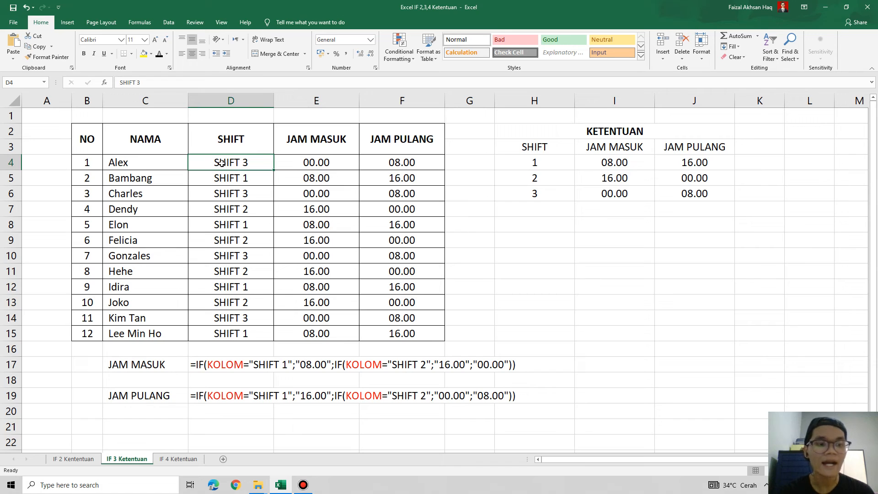
{"action": "left_click", "coordinate": [306, 164]}
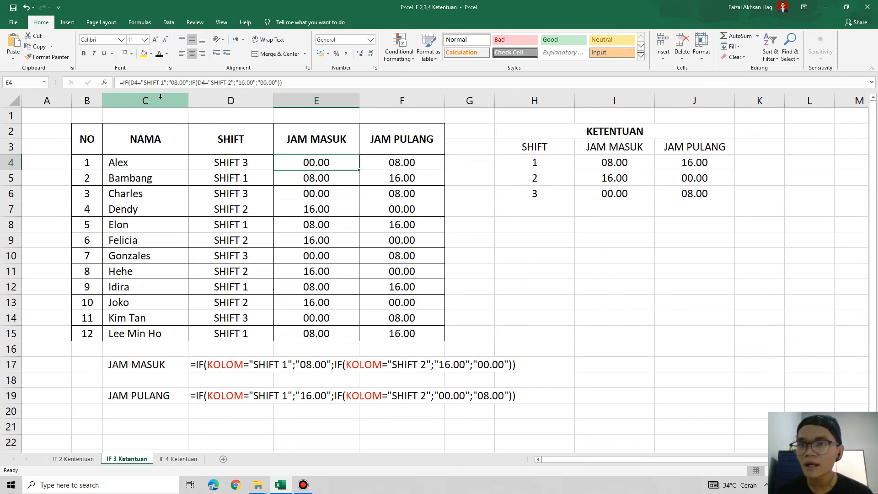
Try to enter the E4 formula without quotation marks around SHIFT 1 and SHIFT 2.
{"action": "left_click", "coordinate": [145, 83]}
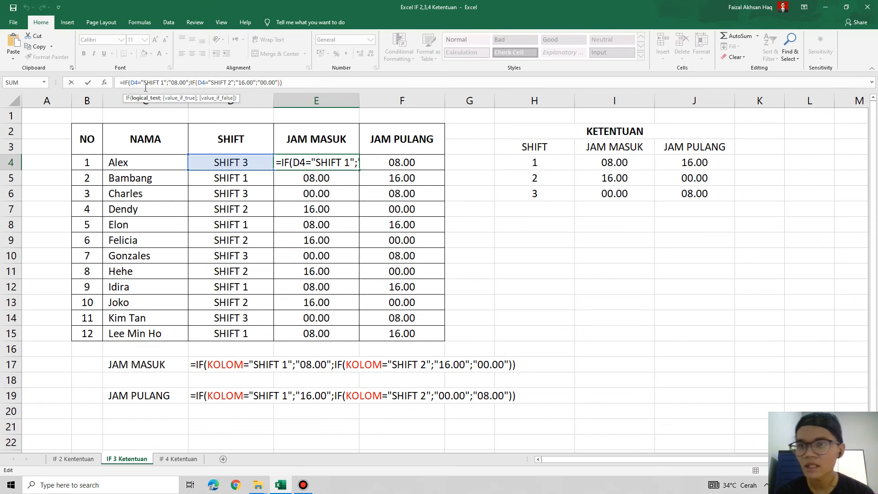
{"action": "key", "text": "BackSpace"}
{"action": "left_click", "coordinate": [162, 82]}
{"action": "key", "text": "BackSpace"}
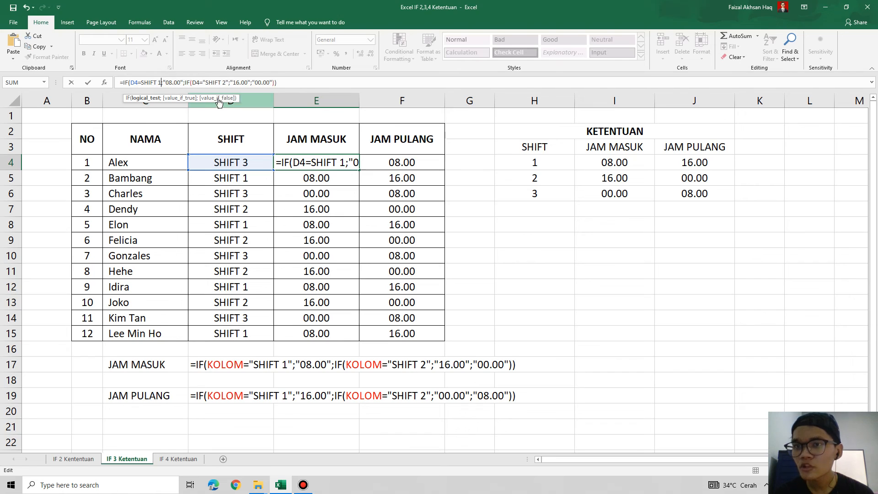
{"action": "left_click", "coordinate": [203, 82]}
{"action": "key", "text": "BackSpace"}
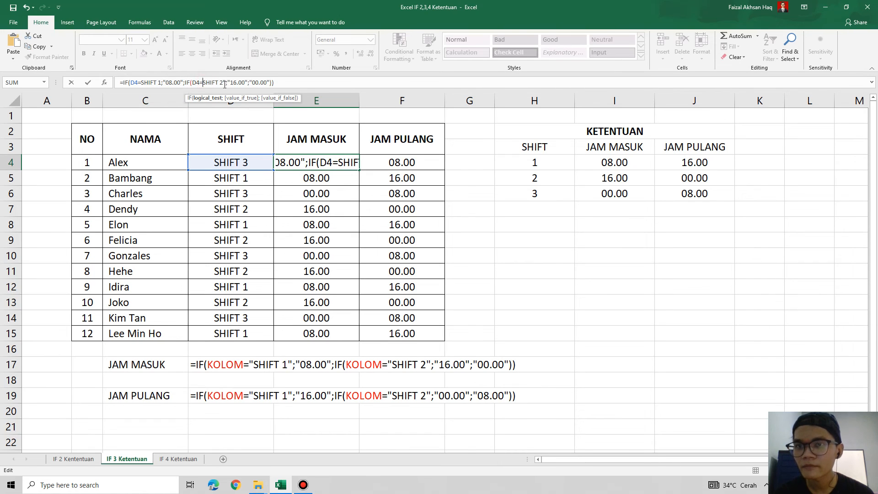
{"action": "left_click", "coordinate": [226, 83]}
{"action": "key", "text": "BackSpace"}
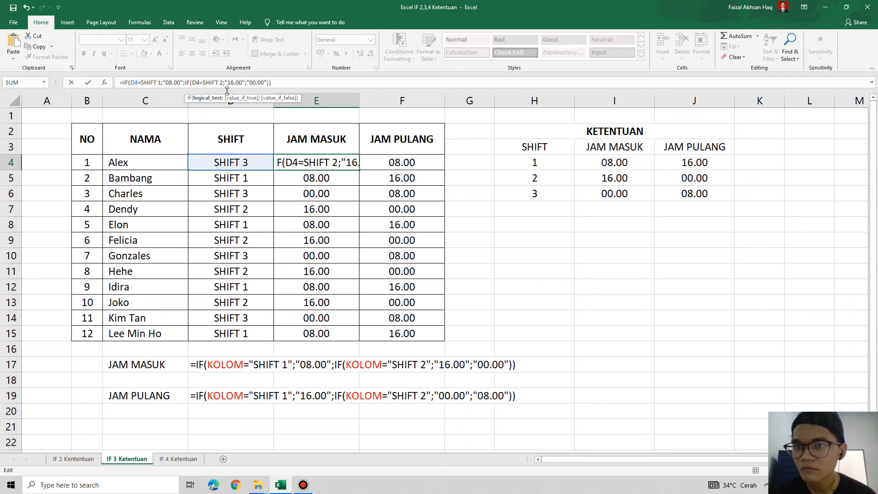
{"action": "key", "text": "Return"}
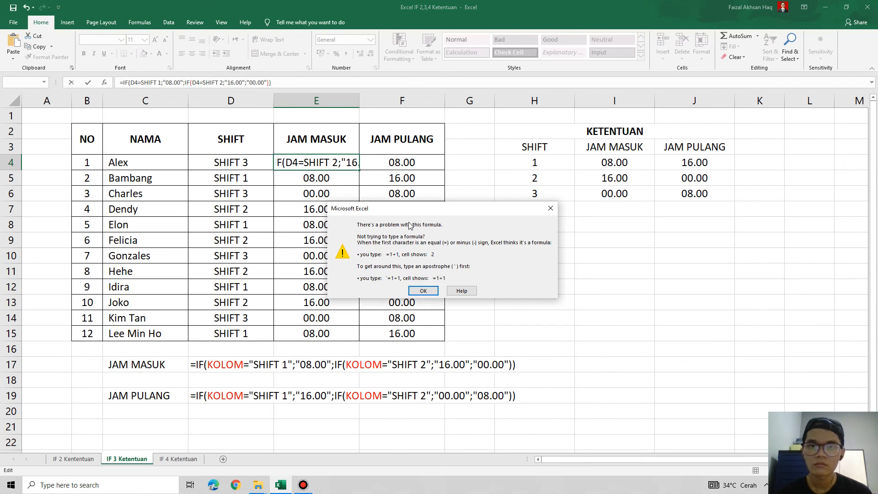
{"action": "left_click", "coordinate": [415, 296]}
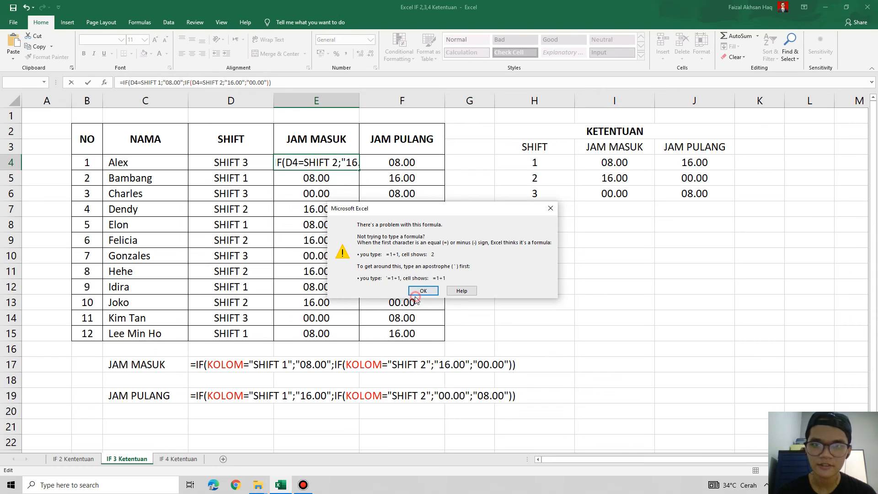
{"action": "left_click", "coordinate": [417, 291]}
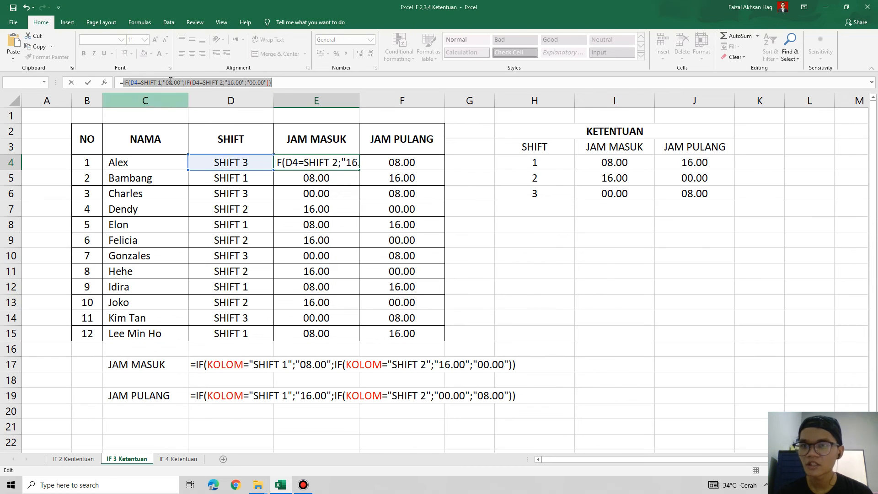
Put the quotation marks back around SHIFT 1 in the E4 formula.
{"action": "left_click", "coordinate": [141, 82]}
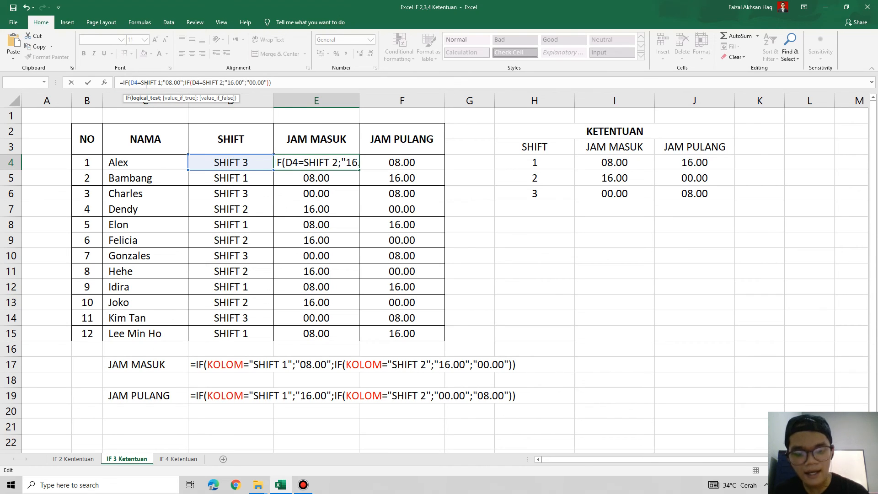
{"action": "type", "text": "\""}
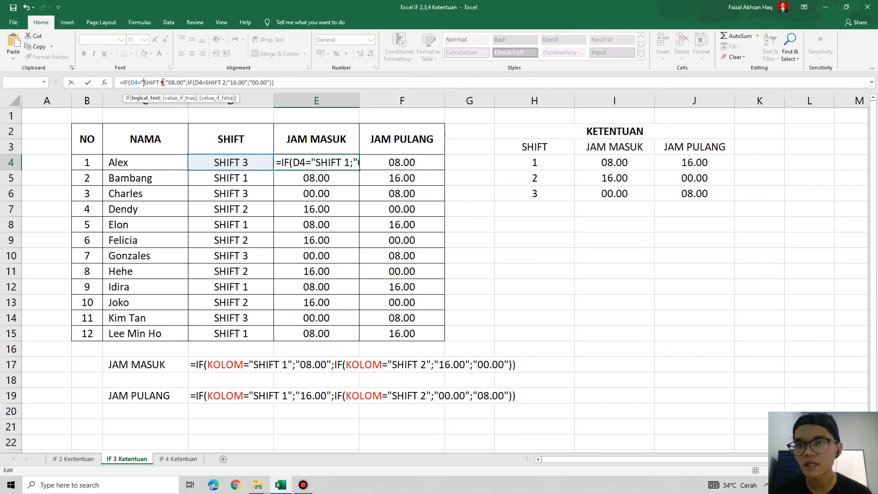
{"action": "left_click", "coordinate": [160, 82]}
{"action": "type", "text": "\""}
Put the quotation marks back around SHIFT 2 in the second condition and commit the E4 formula.
{"action": "key", "text": "Right"}
{"action": "key", "text": "Right"}
{"action": "key", "text": "Right"}
{"action": "key", "text": "Right"}
{"action": "key", "text": "Right"}
{"action": "key", "text": "Right"}
{"action": "key", "text": "Right"}
{"action": "key", "text": "Right"}
{"action": "key", "text": "Right"}
{"action": "key", "text": "Right"}
{"action": "key", "text": "Right"}
{"action": "key", "text": "Right"}
{"action": "key", "text": "Right"}
{"action": "key", "text": "Right"}
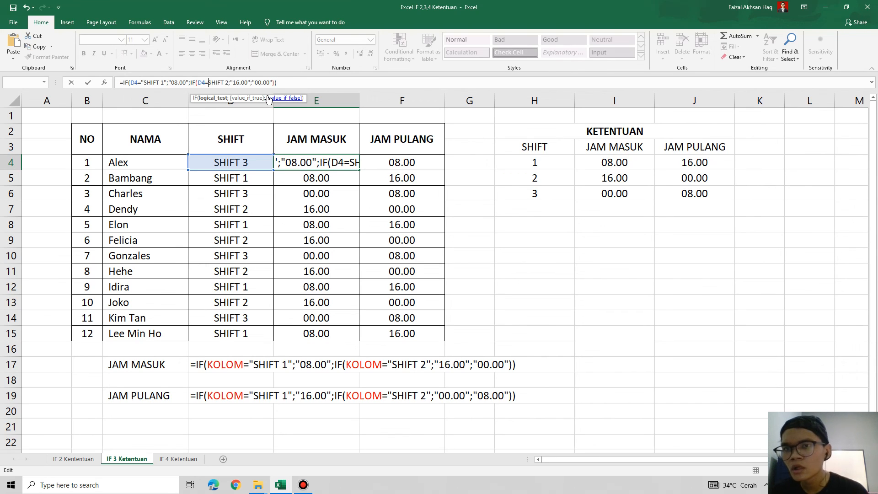
{"action": "type", "text": "\""}
{"action": "key", "text": "Right"}
{"action": "key", "text": "Right"}
{"action": "key", "text": "Right"}
{"action": "key", "text": "Right"}
{"action": "key", "text": "Right"}
{"action": "key", "text": "Right"}
{"action": "key", "text": "Right"}
{"action": "key", "text": "Right"}
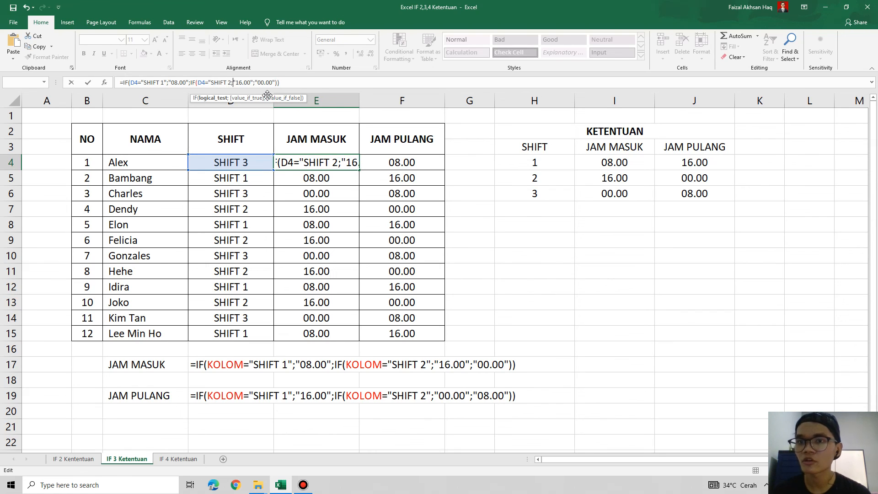
{"action": "type", "text": "\""}
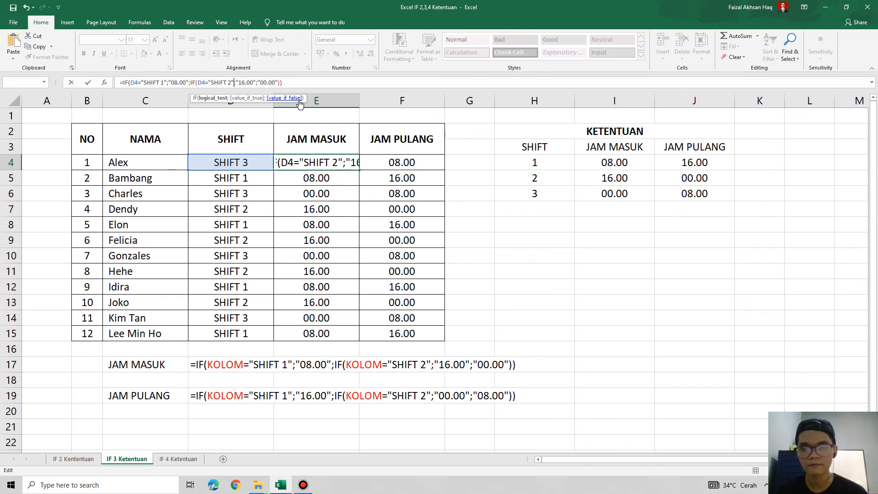
{"action": "key", "text": "Return"}
Check the JAM MASUK results in rows 4, 6, 9 and 11, and return to the IF 4 Ketentuan sheet.
{"action": "left_click", "coordinate": [320, 165]}
{"action": "left_click", "coordinate": [340, 195]}
{"action": "left_click", "coordinate": [343, 241]}
{"action": "left_click", "coordinate": [348, 268]}
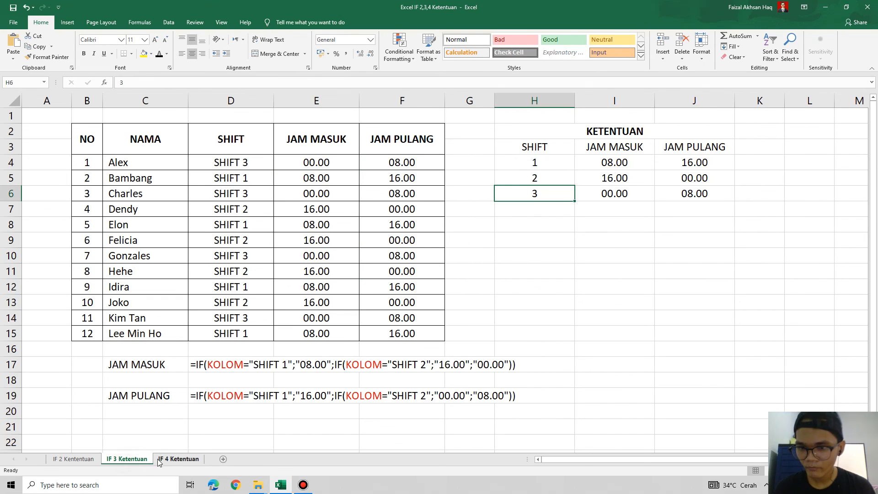
{"action": "left_click", "coordinate": [169, 459]}
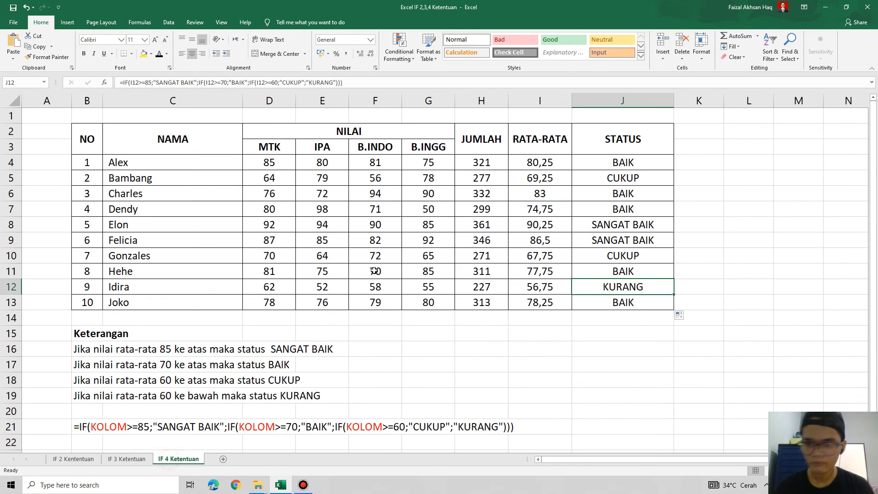